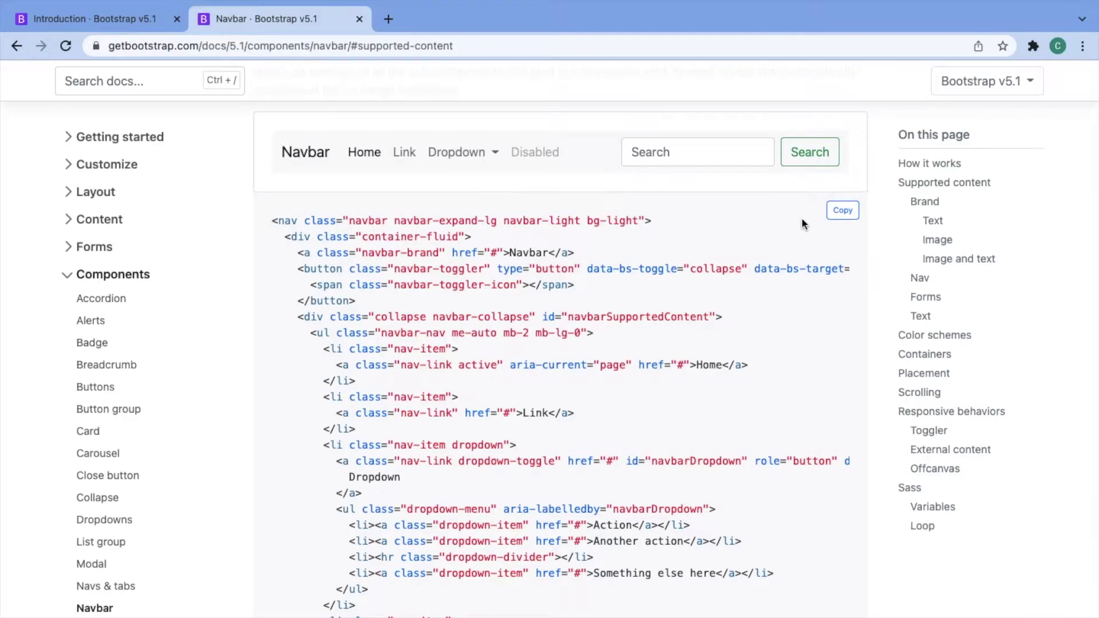
- Copy the Supported content navbar example code from the Bootstrap Navbar docs
left_click(842, 212)
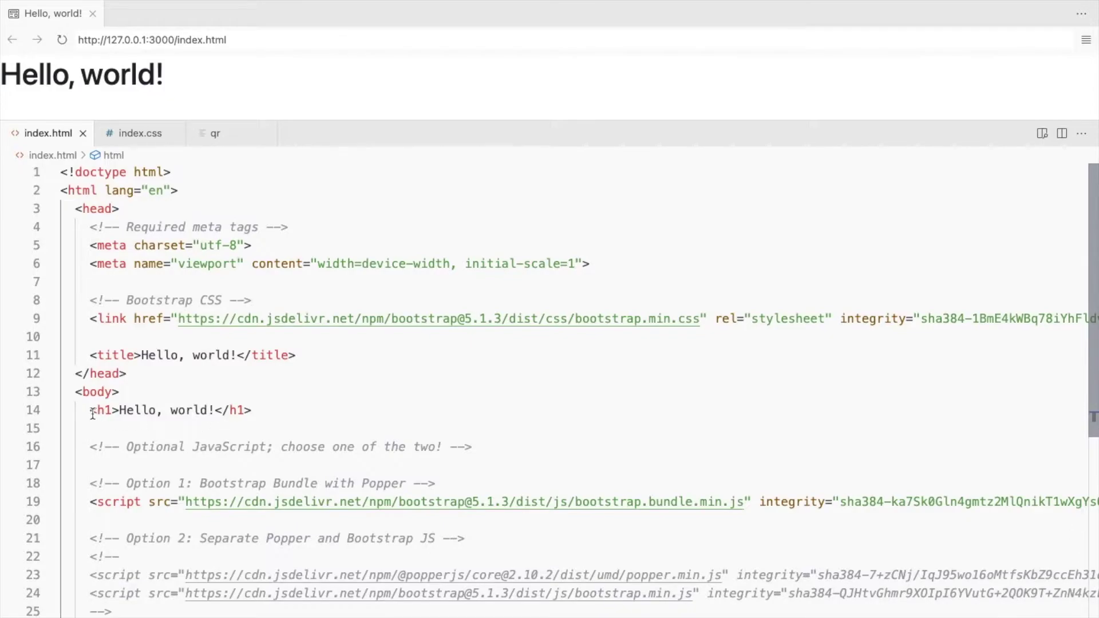
- Replace the Hello, world! heading with the navbar markup, remove bg-light, and save index.html
left_click_drag(89, 410, 258, 411)
key("ctrl+v")
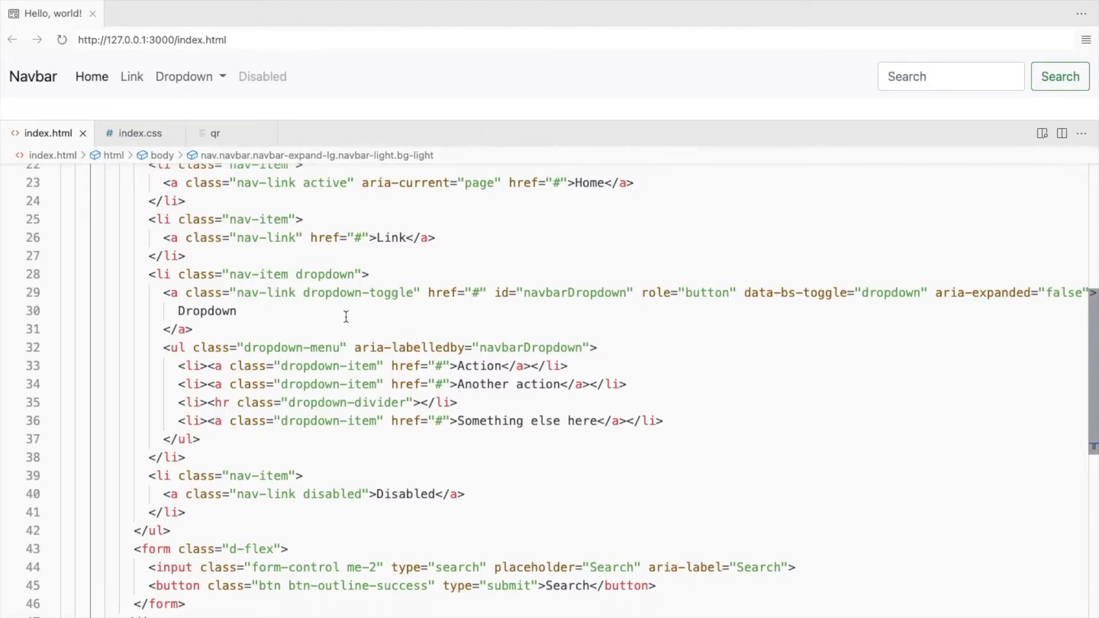
scroll(346, 314, "up", 5)
scroll(345, 314, "up", 3)
scroll(345, 317, "up", 1)
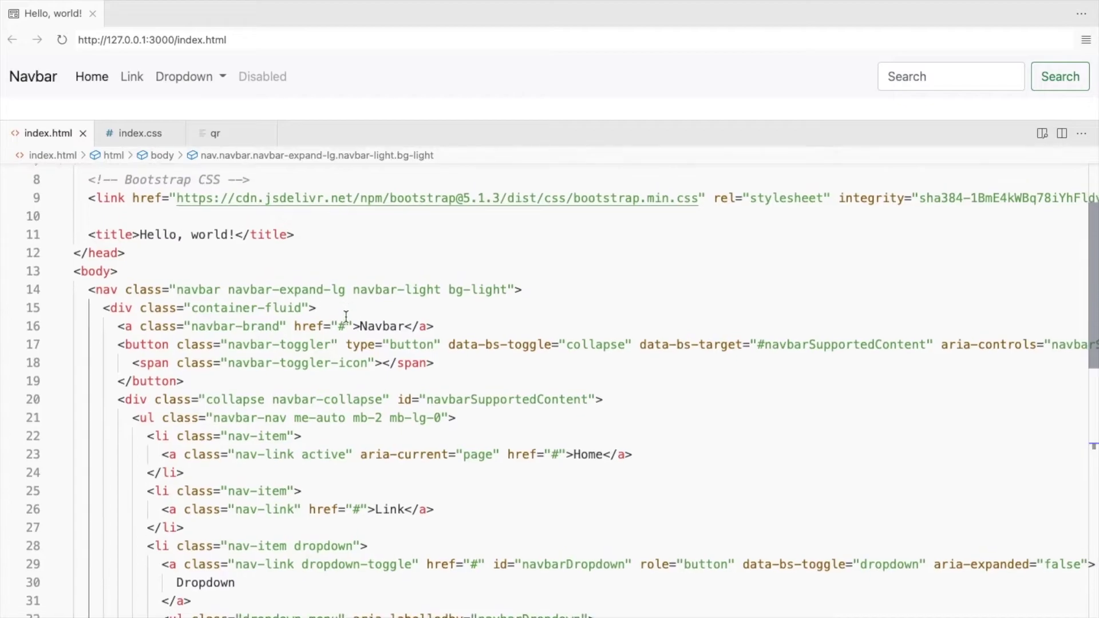
left_click_drag(449, 289, 509, 289)
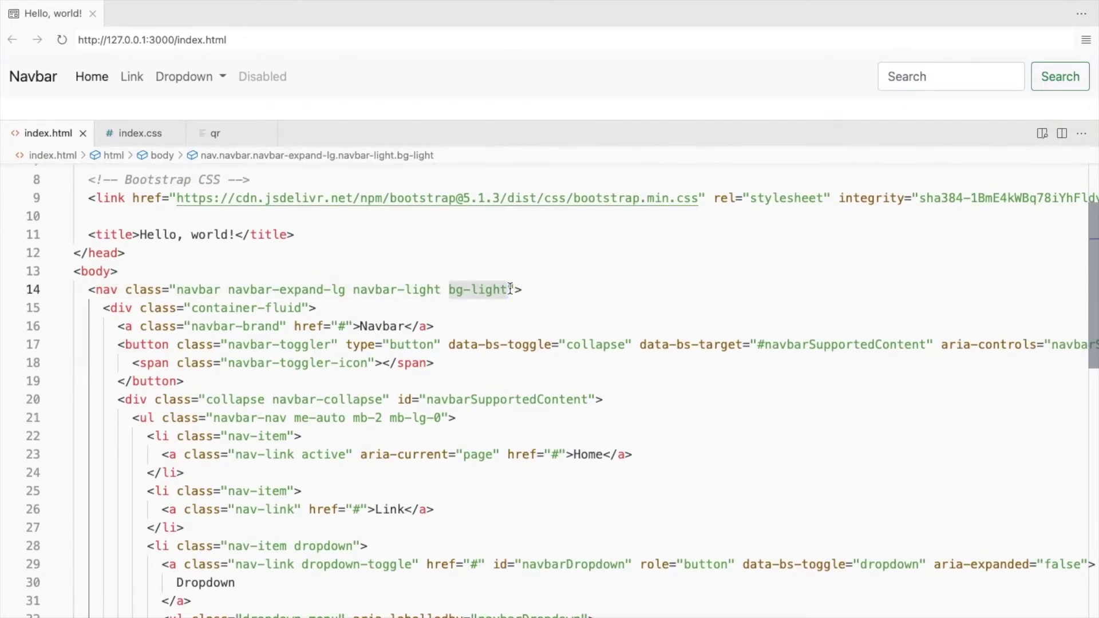
key("BackSpace")
key("BackSpace")
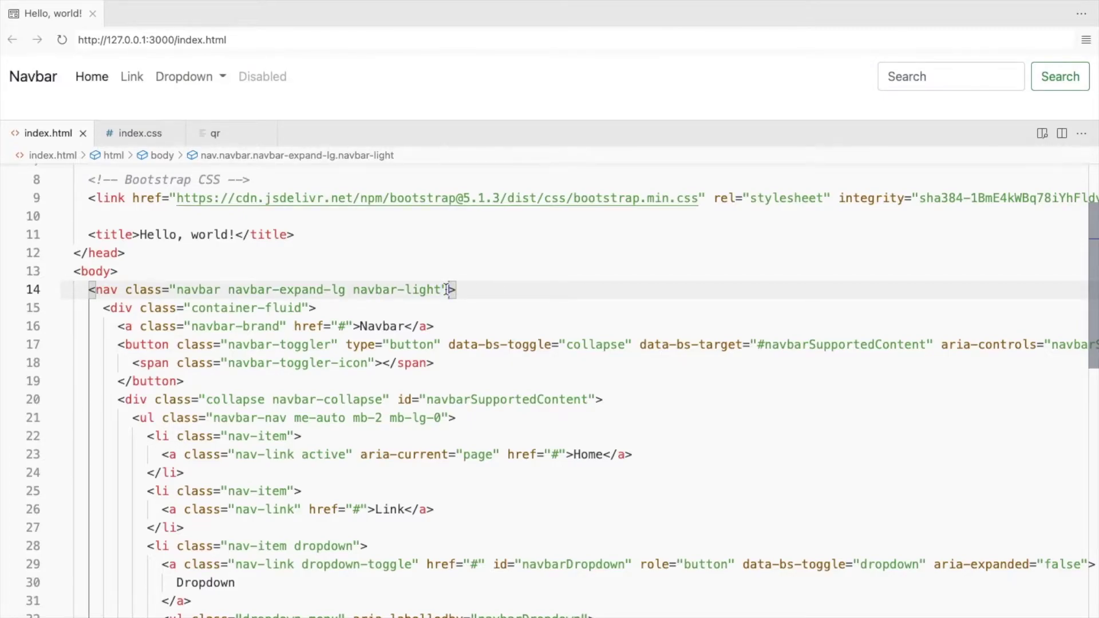
type("s")
type("ty")
key("Return")
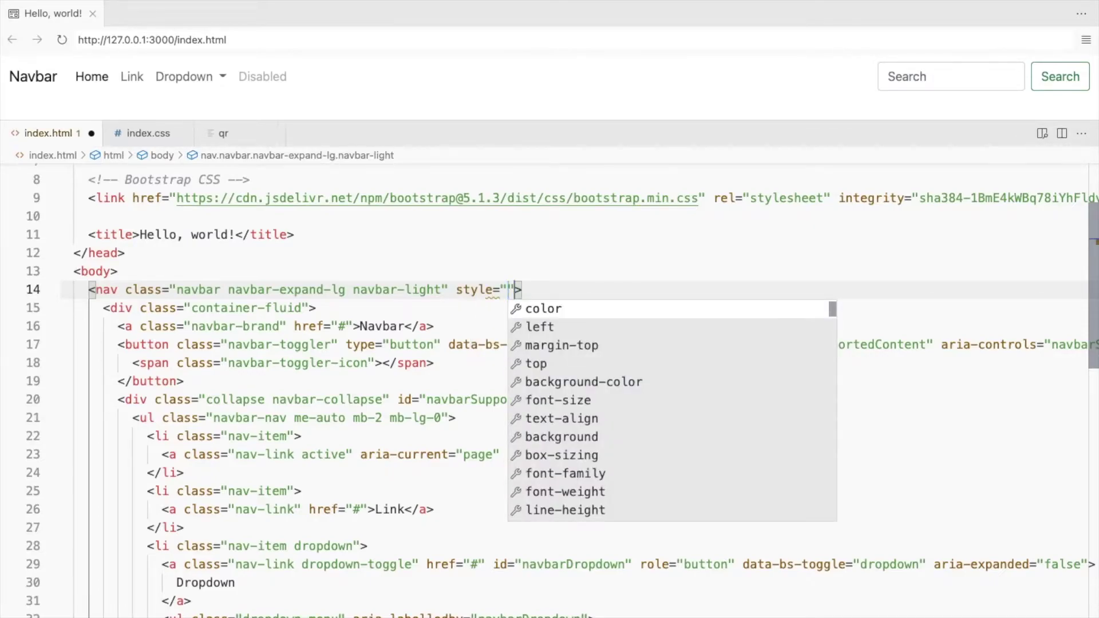
key("BackSpace")
key("BackSpace")
key("BackSpace")
key("BackSpace")
key("BackSpace")
key("BackSpace")
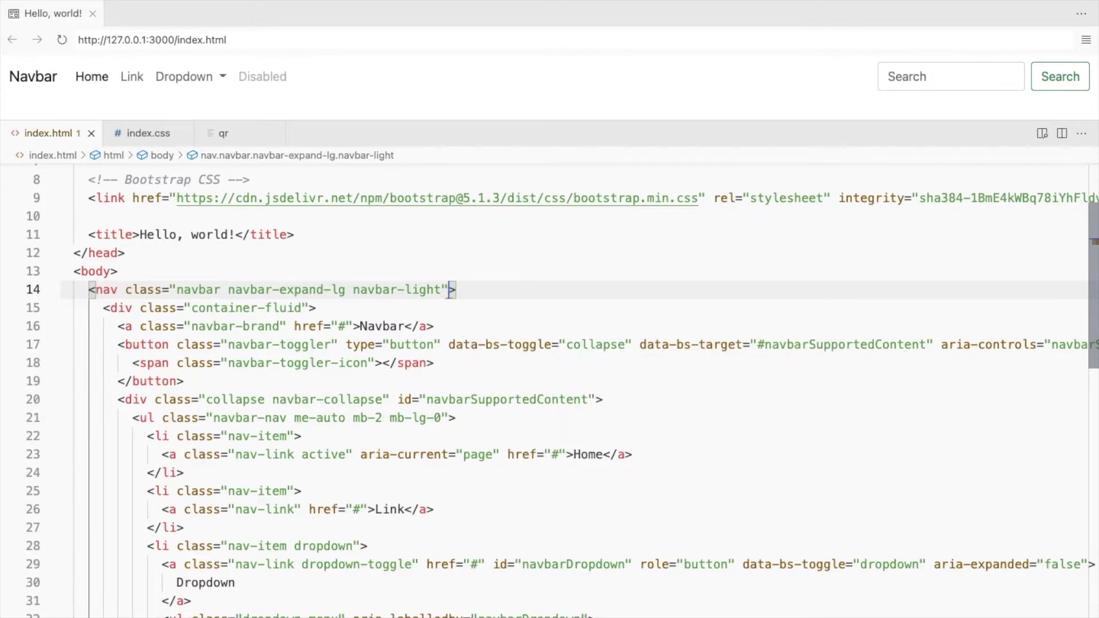
key("ctrl+s")
- Start a .navbar rule in index.css with a linear-gradient background value
left_click(154, 135)
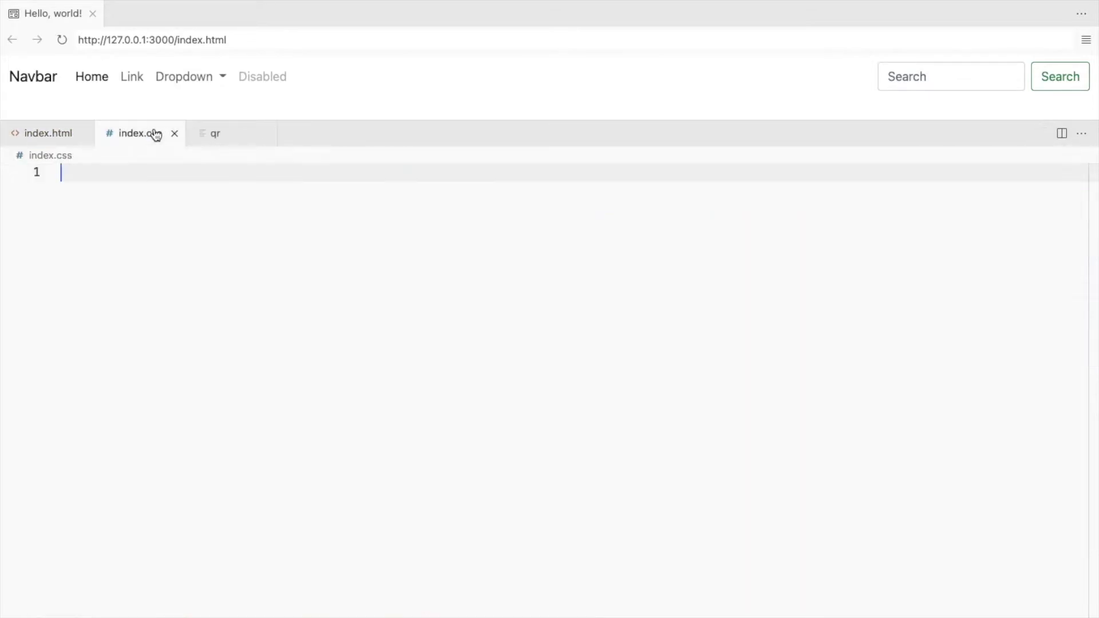
type(".navbar{")
key("Return")
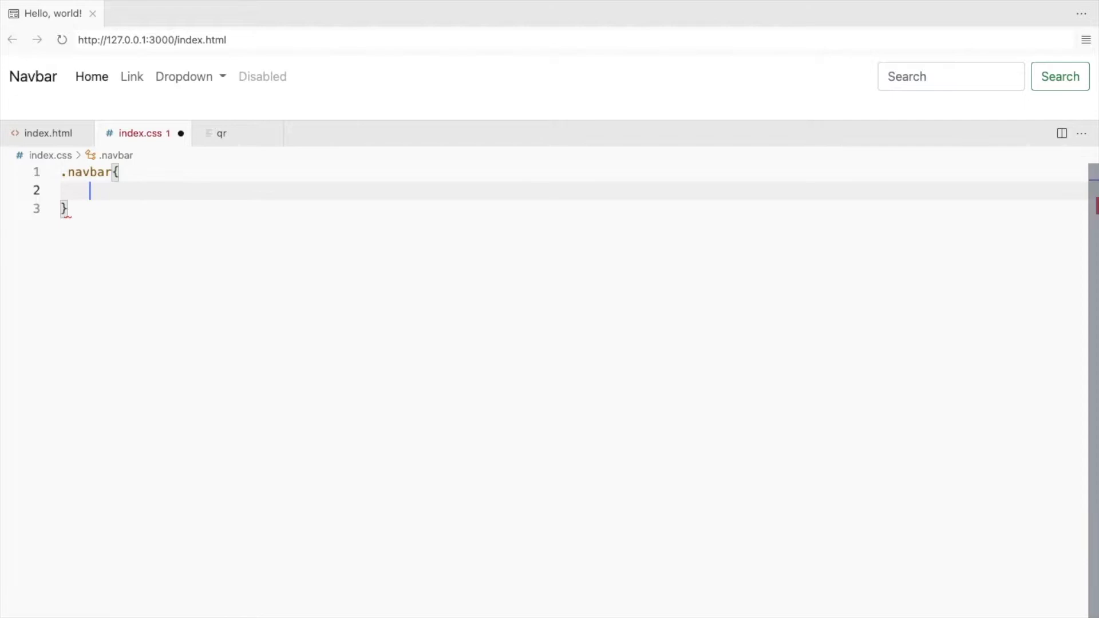
type("bac")
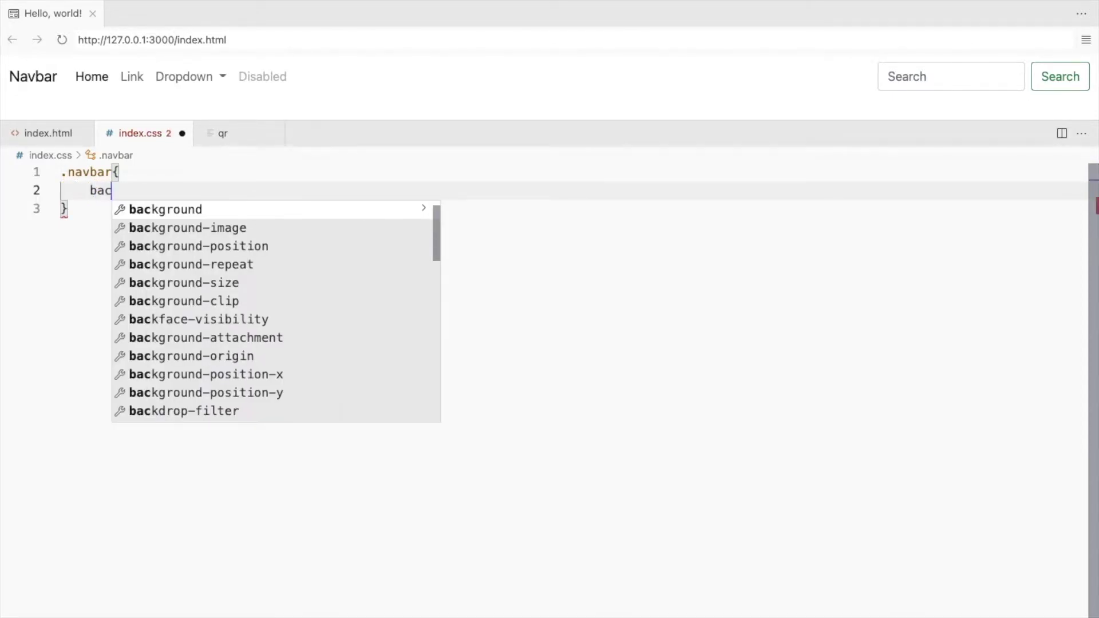
key("Return")
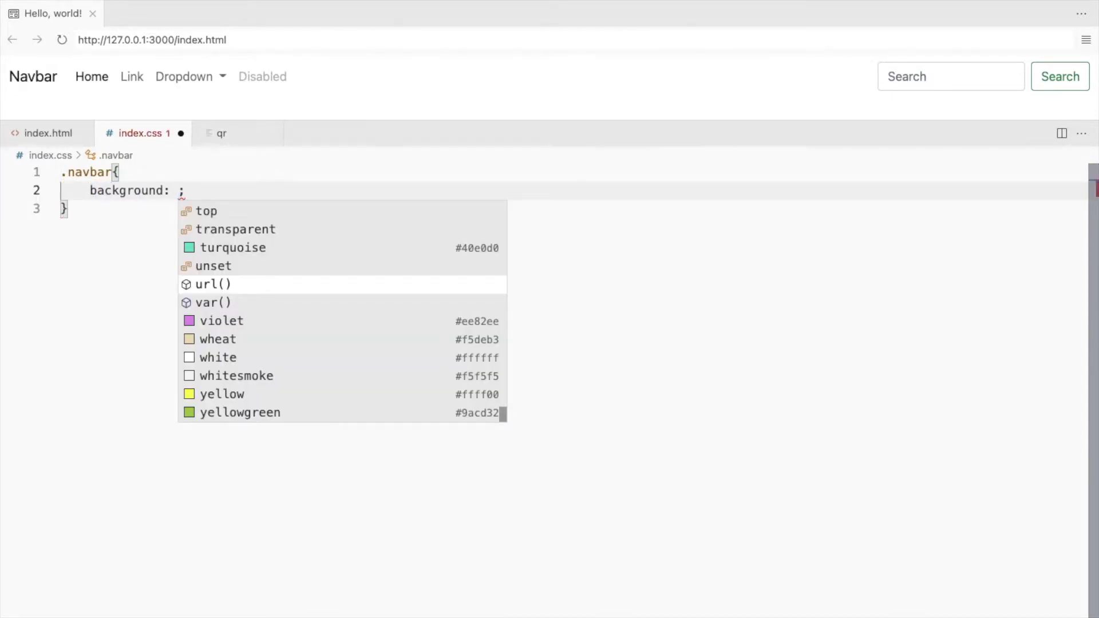
type("l")
key("Return")
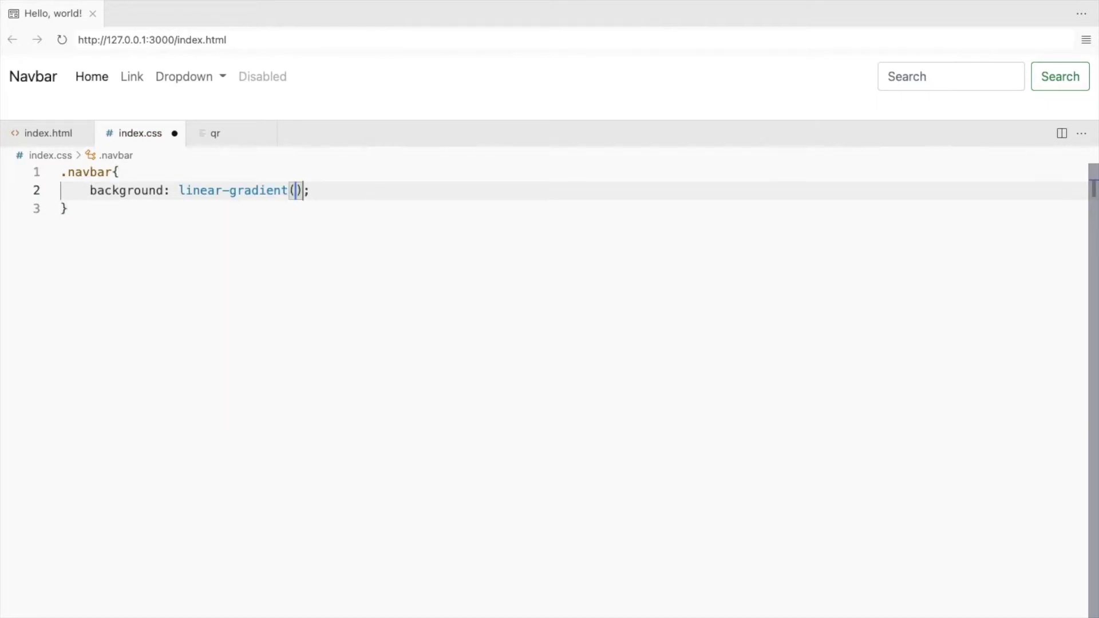
type("to lef")
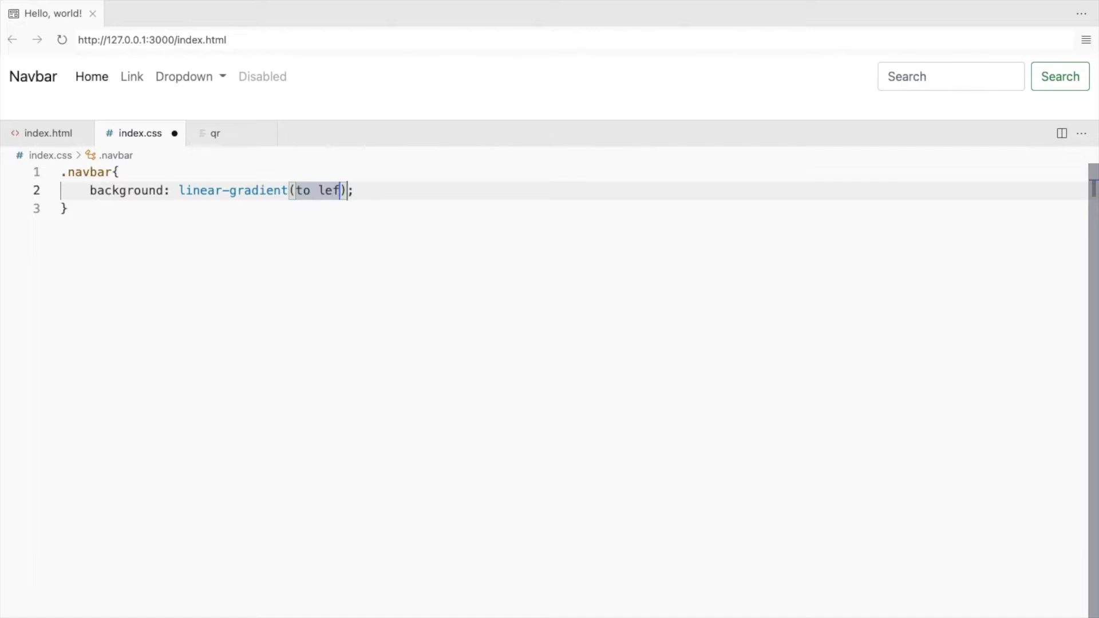
type("t,")
- Fill the gradient with colours #6A82FB and #FC5C7D copied from the qr file
left_click(221, 135)
left_click_drag(180, 173, 50, 172)
key("ctrl+c")
left_click(125, 135)
key("ctrl+v")
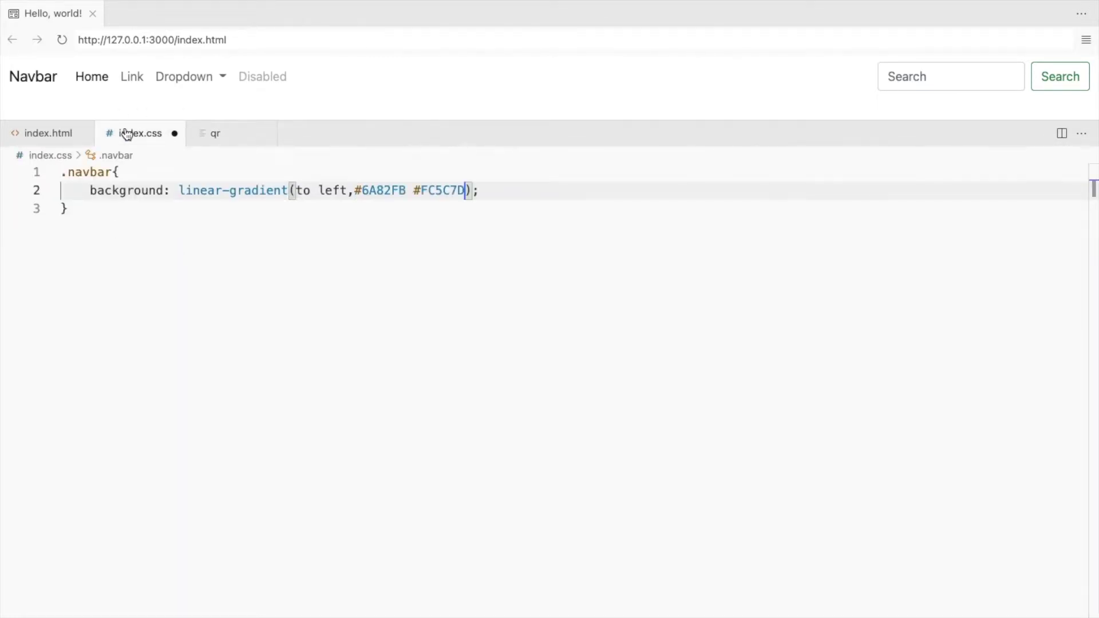
double_click(415, 190)
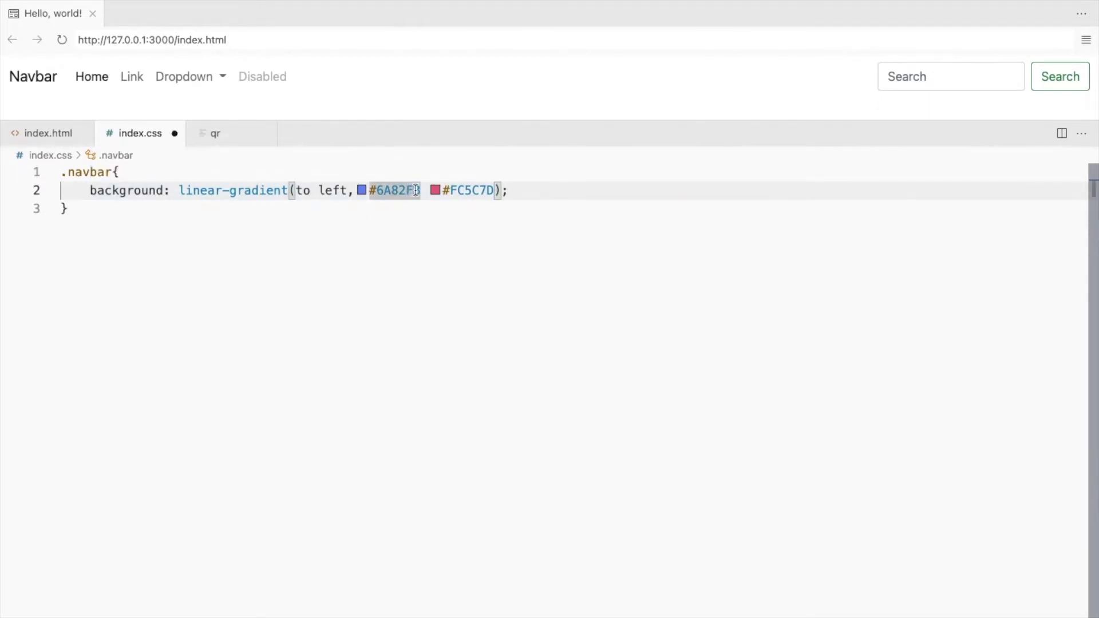
key("Right")
type(",")
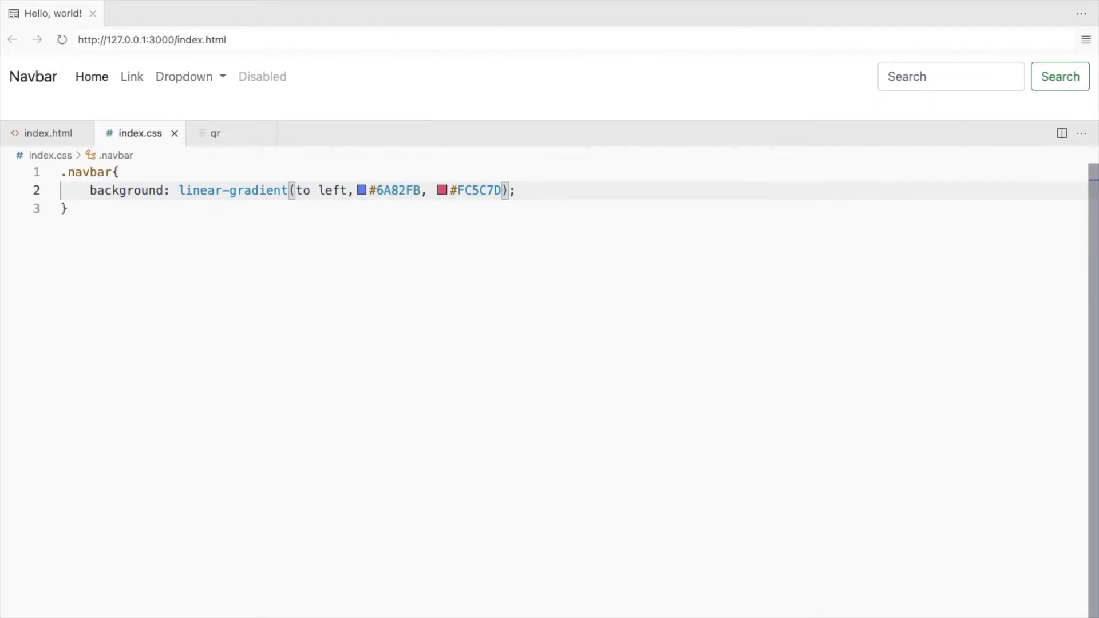
left_click(48, 134)
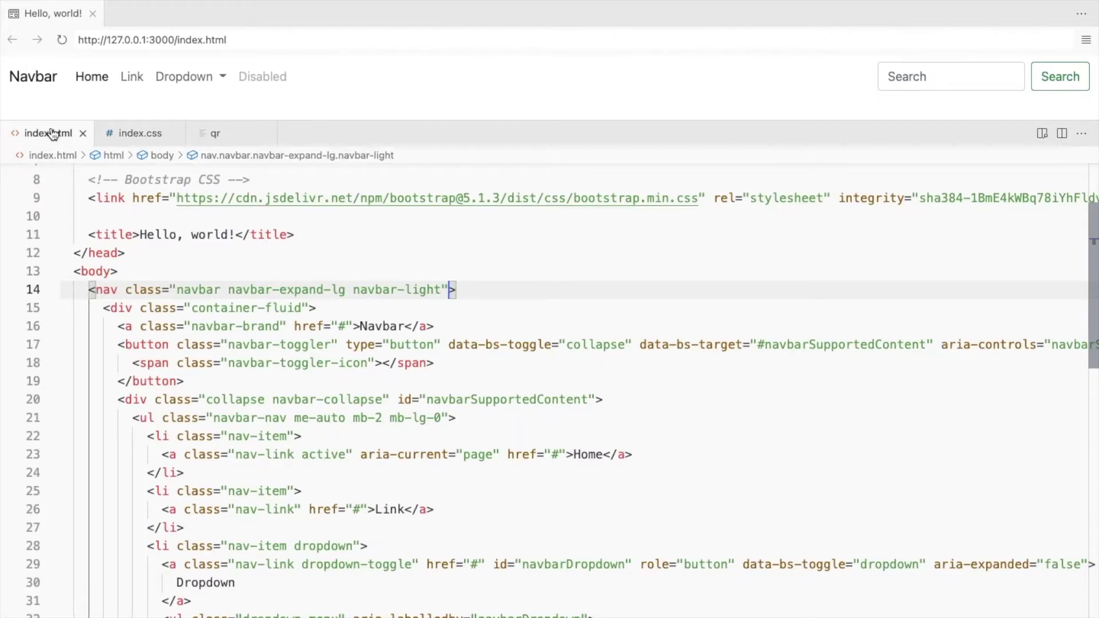
- Add a link:css stylesheet link to index.css in the head of index.html
left_click(203, 215)
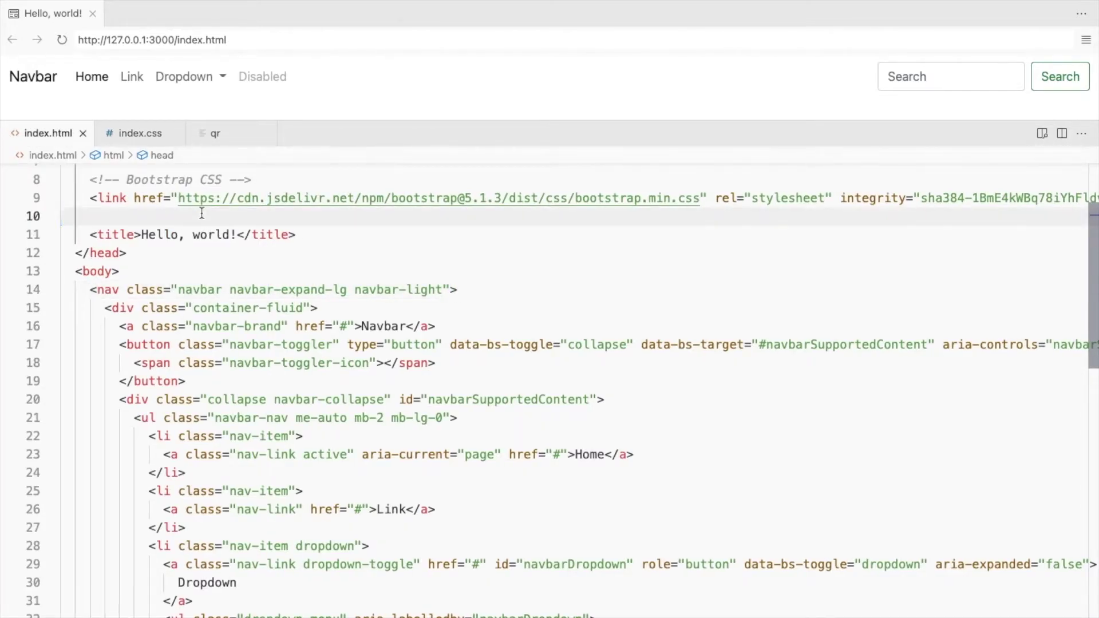
key("Return")
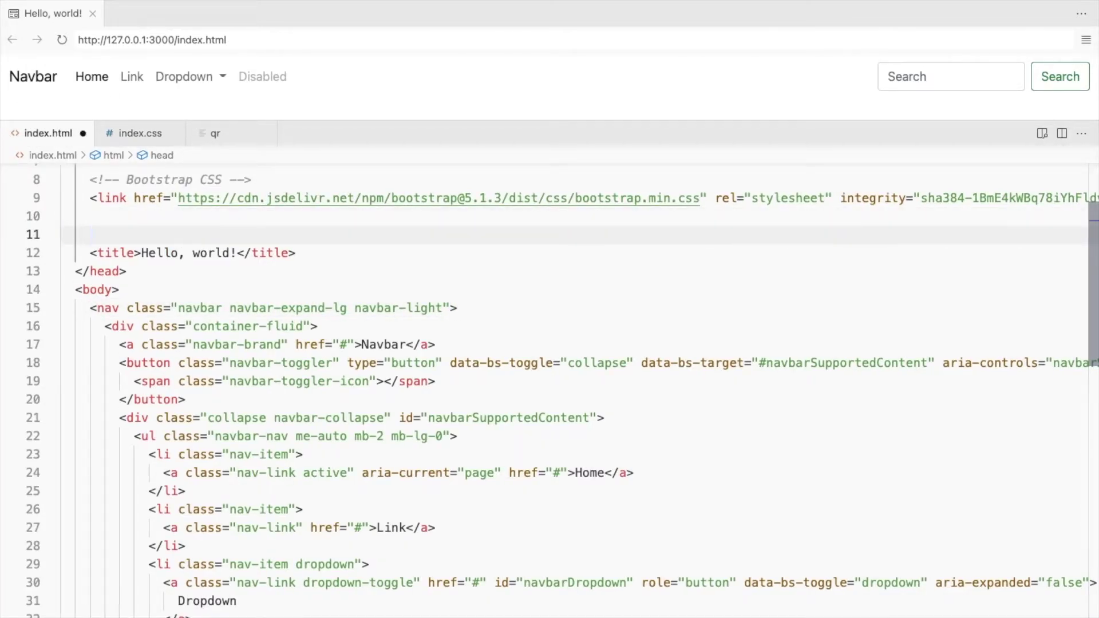
type("link")
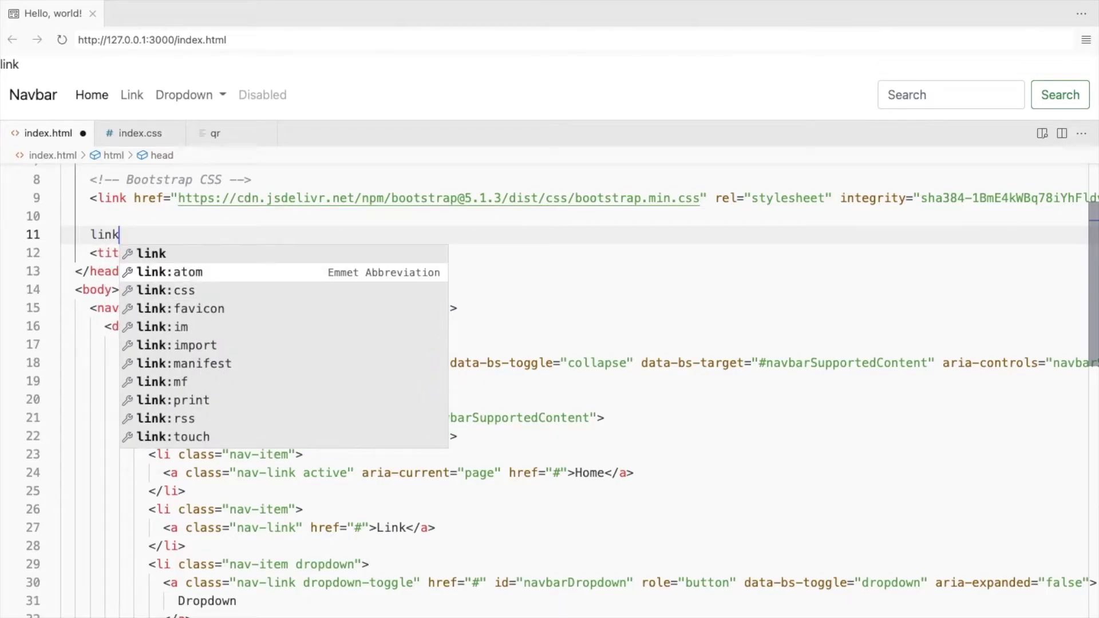
key("Down")
key("Return")
type("ind")
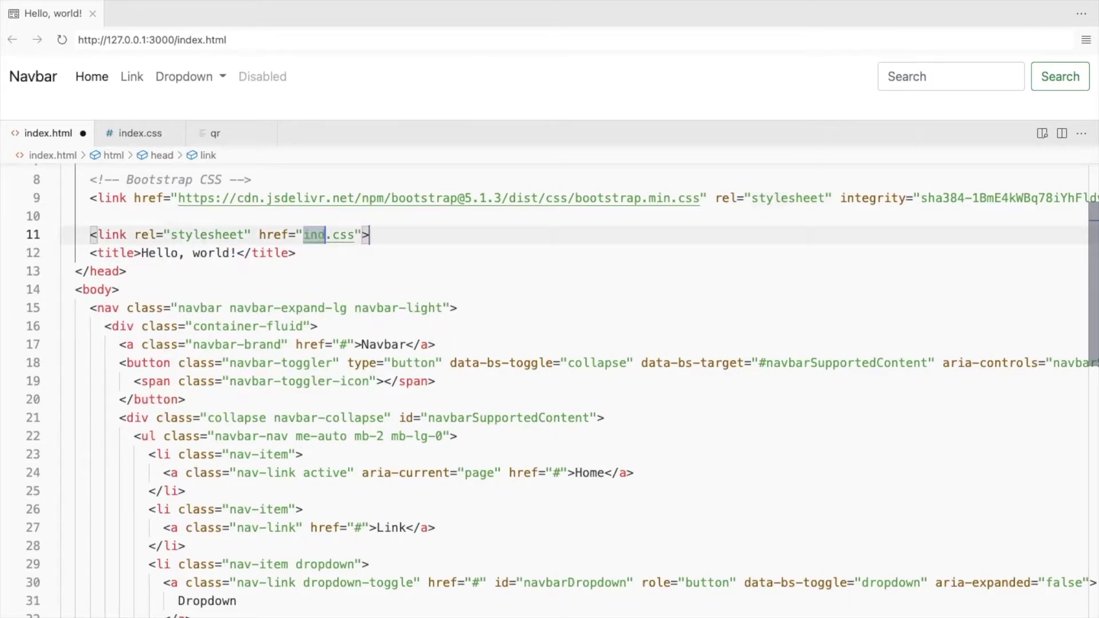
type("ex")
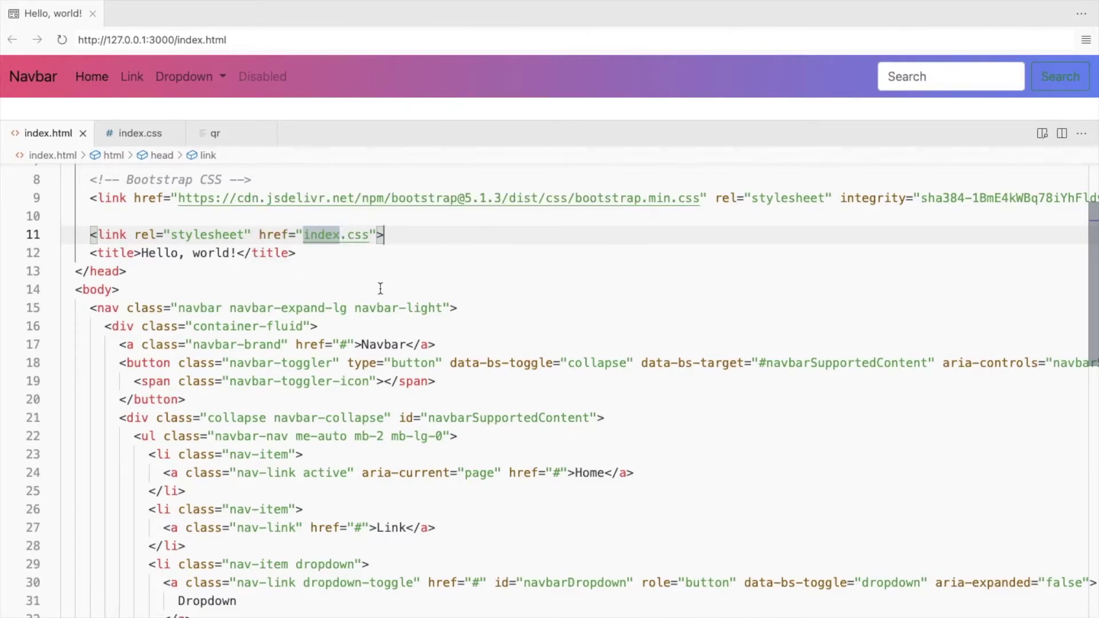
- Change the search button class from btn-outline-success to btn-outline-light
double_click(417, 307)
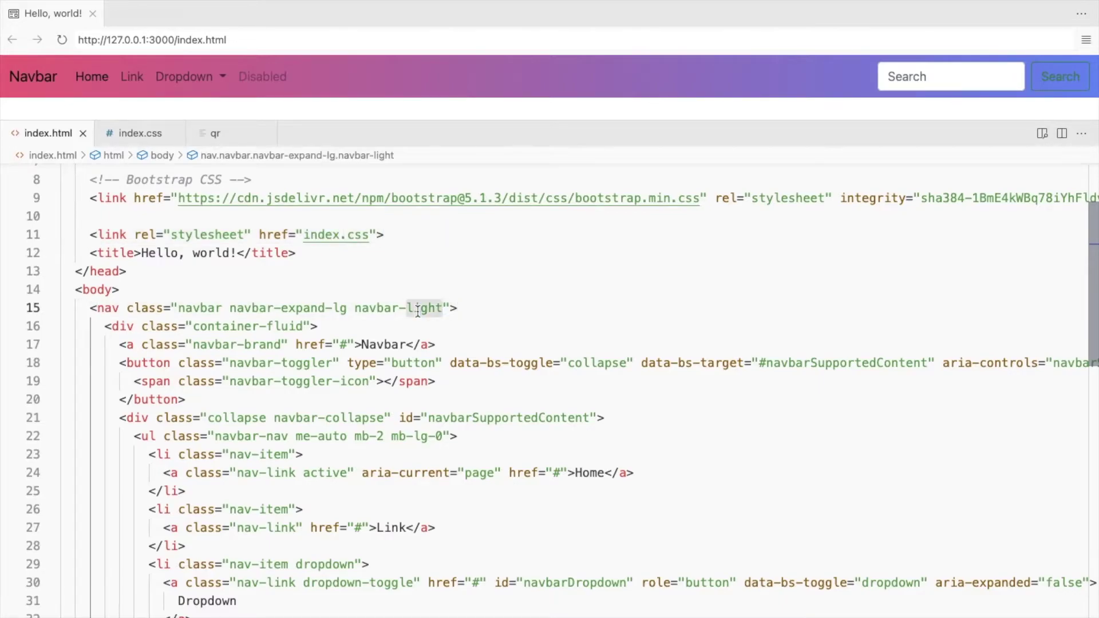
type("dark")
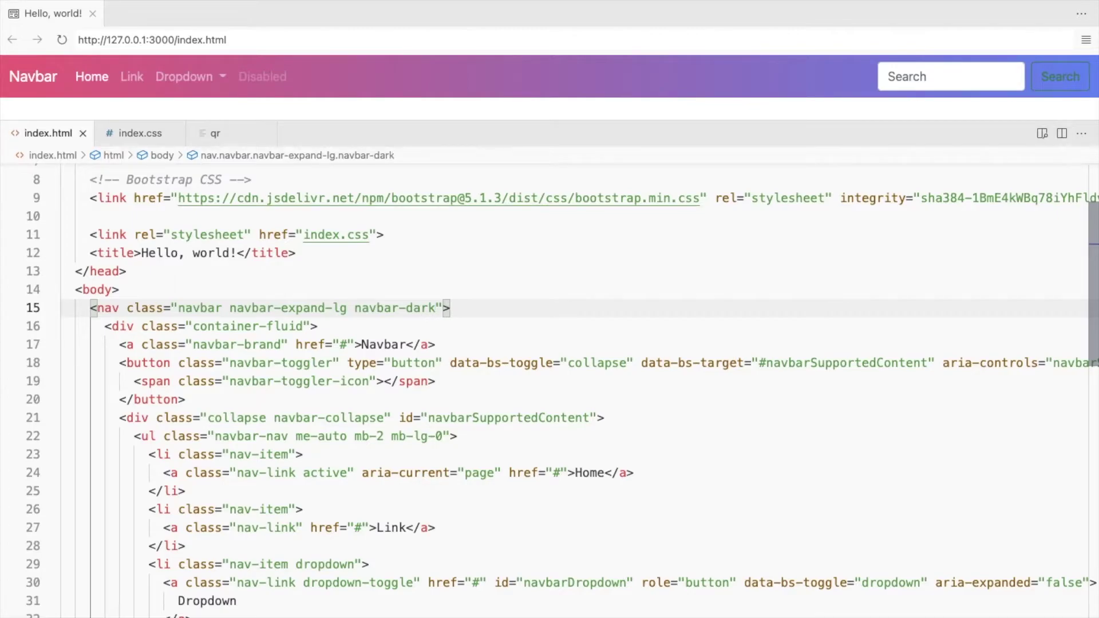
scroll(422, 455, "down", 2)
scroll(421, 456, "down", 2)
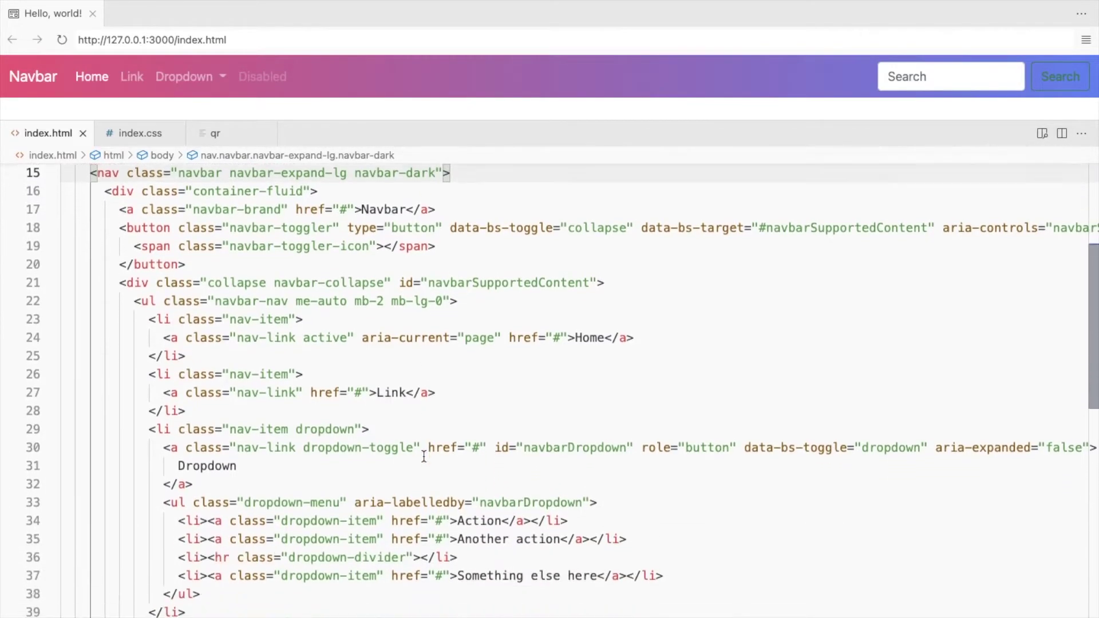
scroll(421, 456, "down", 1)
scroll(479, 439, "down", 4)
scroll(479, 439, "down", 4)
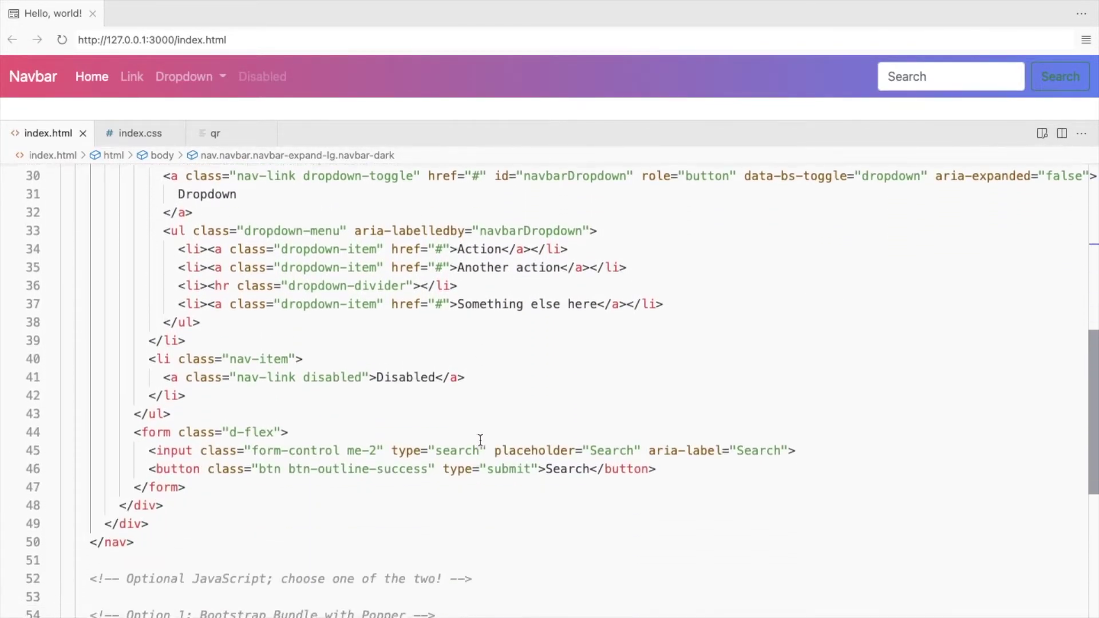
double_click(393, 464)
type("light")
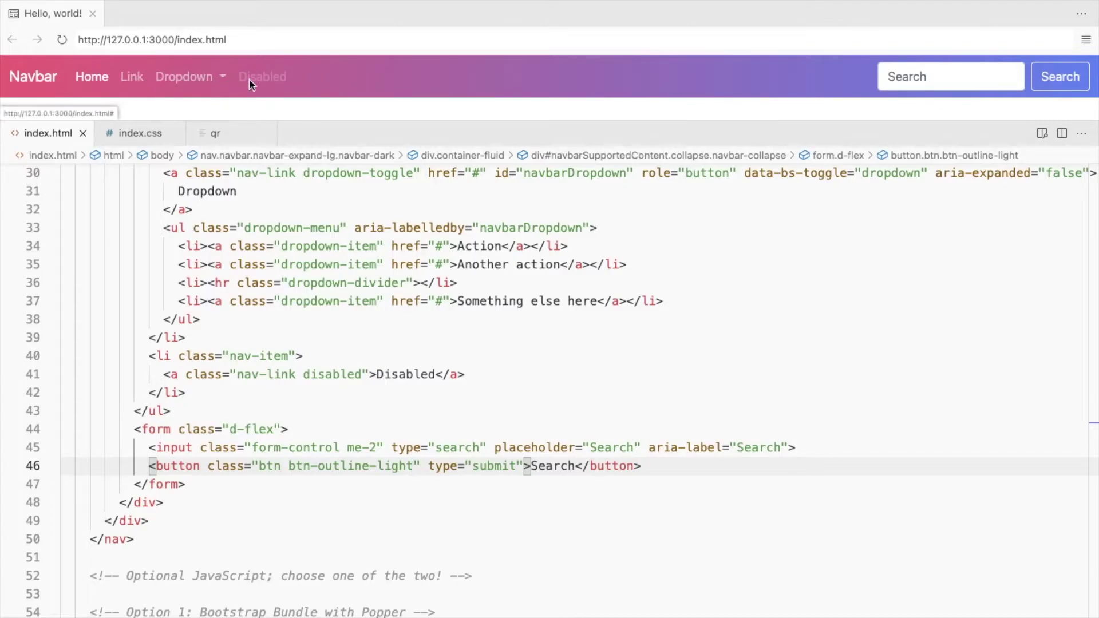
left_click(162, 135)
- Add a .navbar .navbar-nav .nav-link rule with color #fff and save index.css
left_click(110, 214)
key("Return")
type(".navbar .navbar")
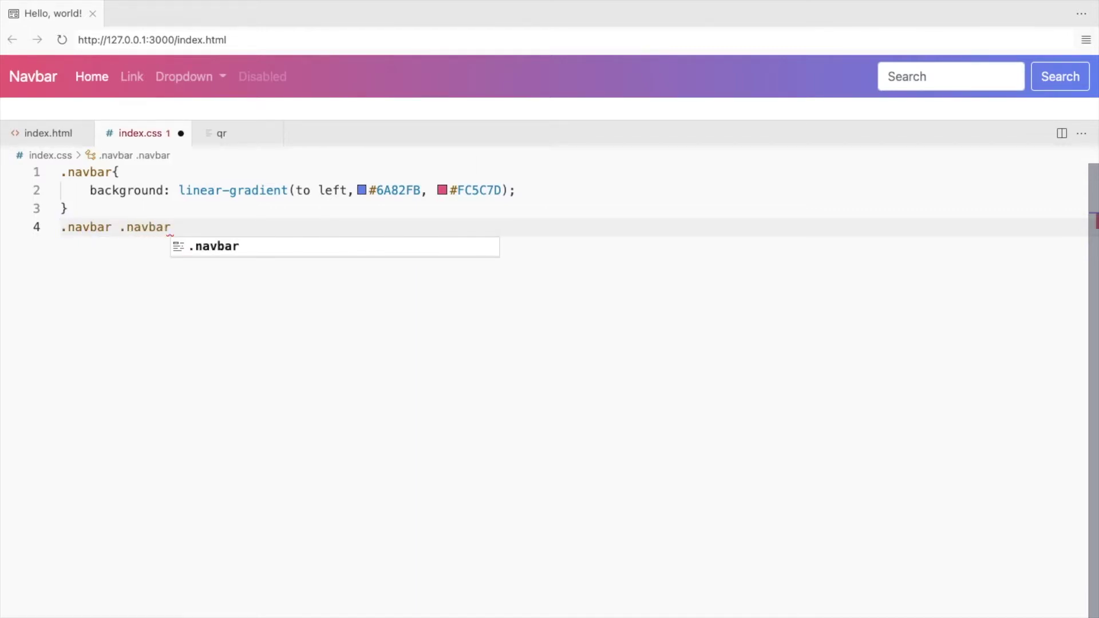
type("-nav .nav-link")
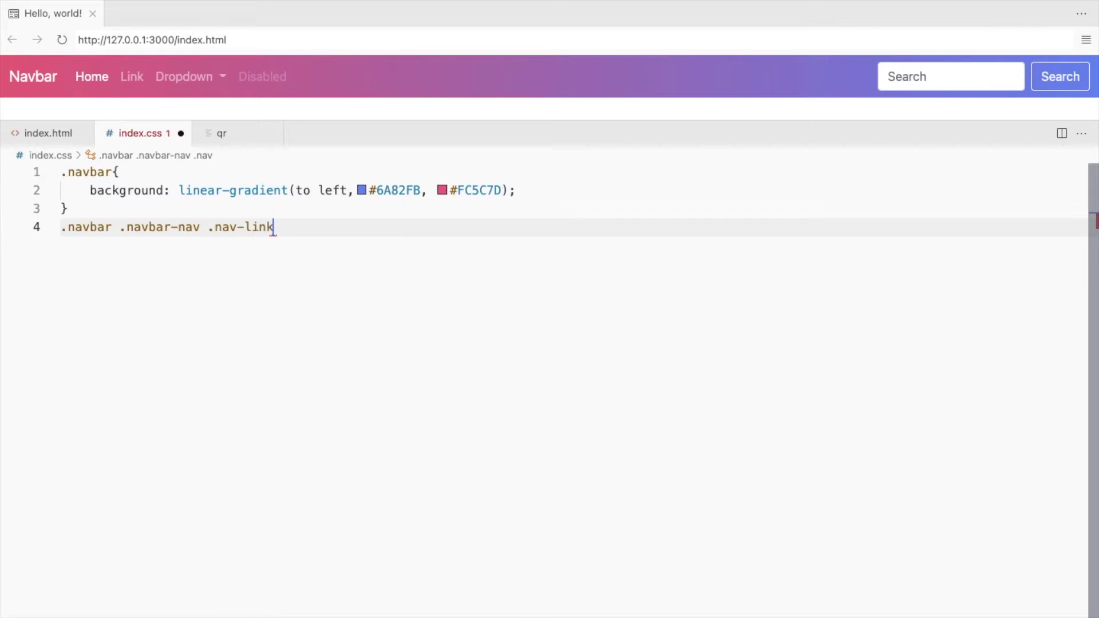
type("{")
key("Return")
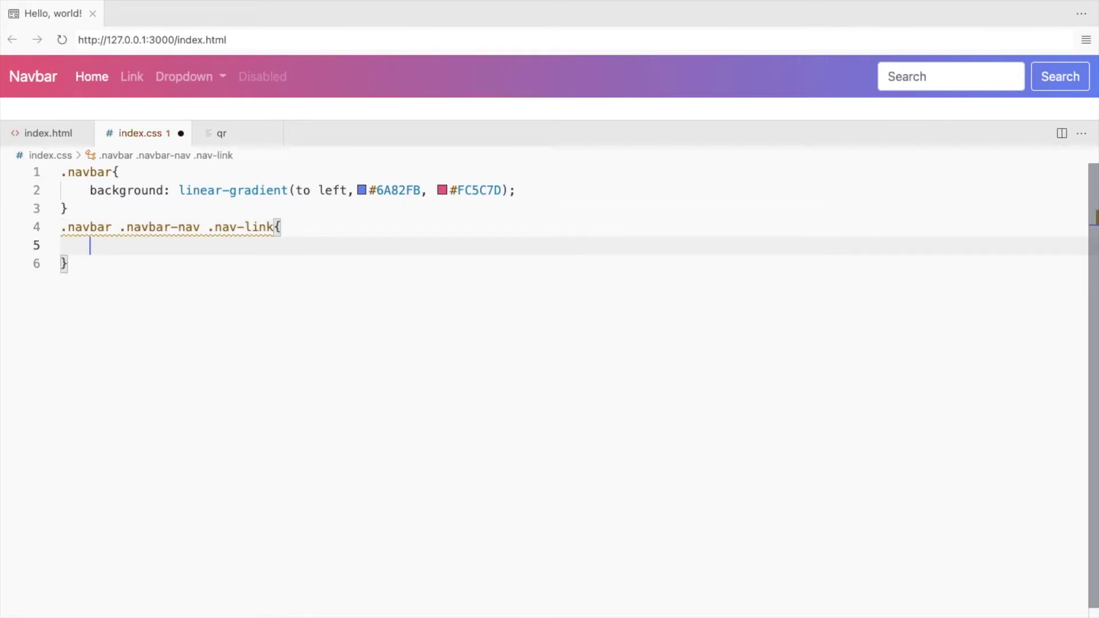
type("colo")
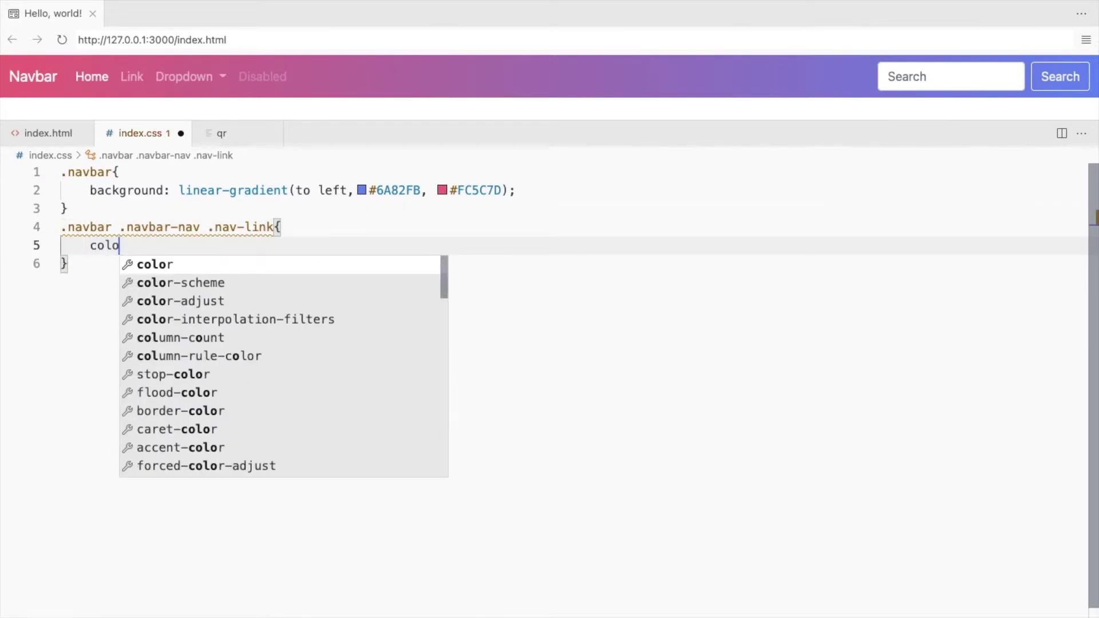
key("Return")
type("#ff")
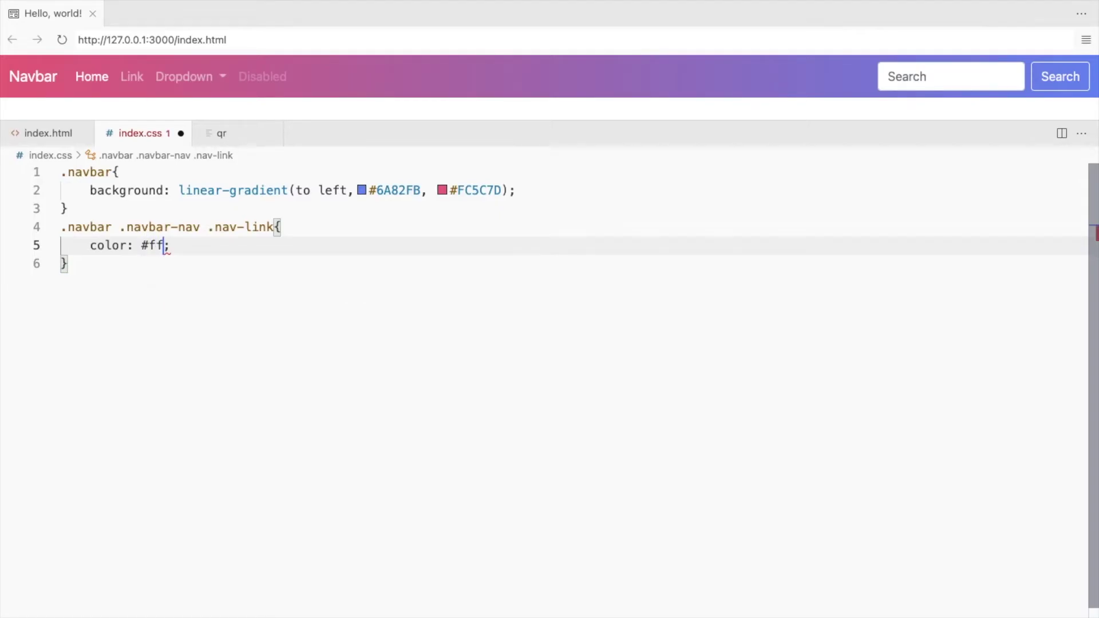
type("f")
key("ctrl+s")
left_click(67, 262)
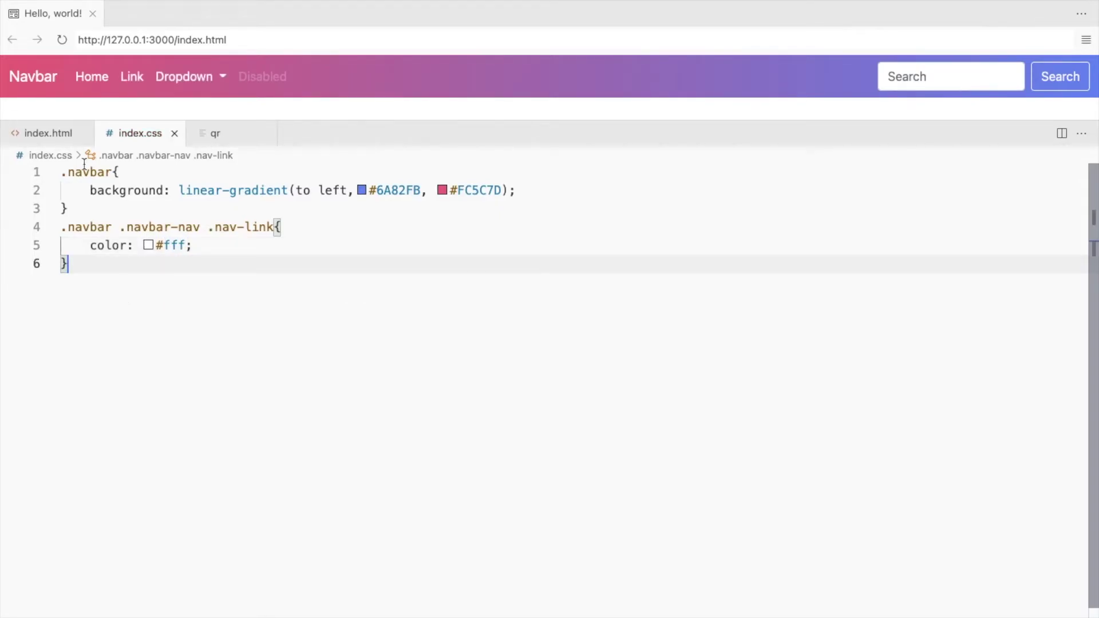
- Remove the disabled class from the last navbar item and rename it 'Link'
left_click(63, 138)
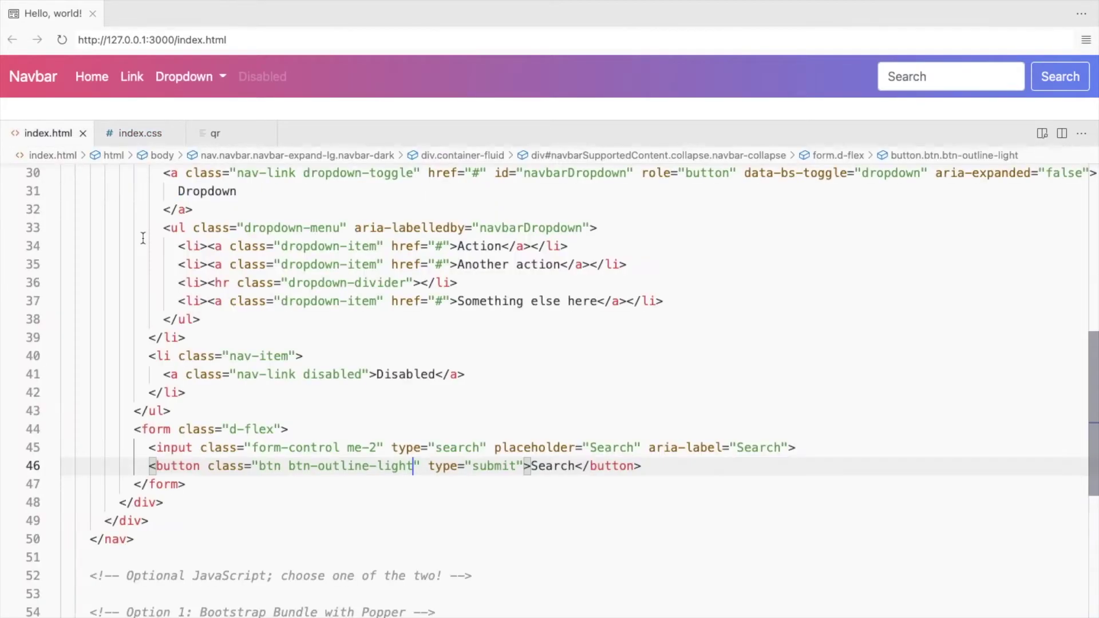
double_click(336, 381)
key("BackSpace")
key("BackSpace")
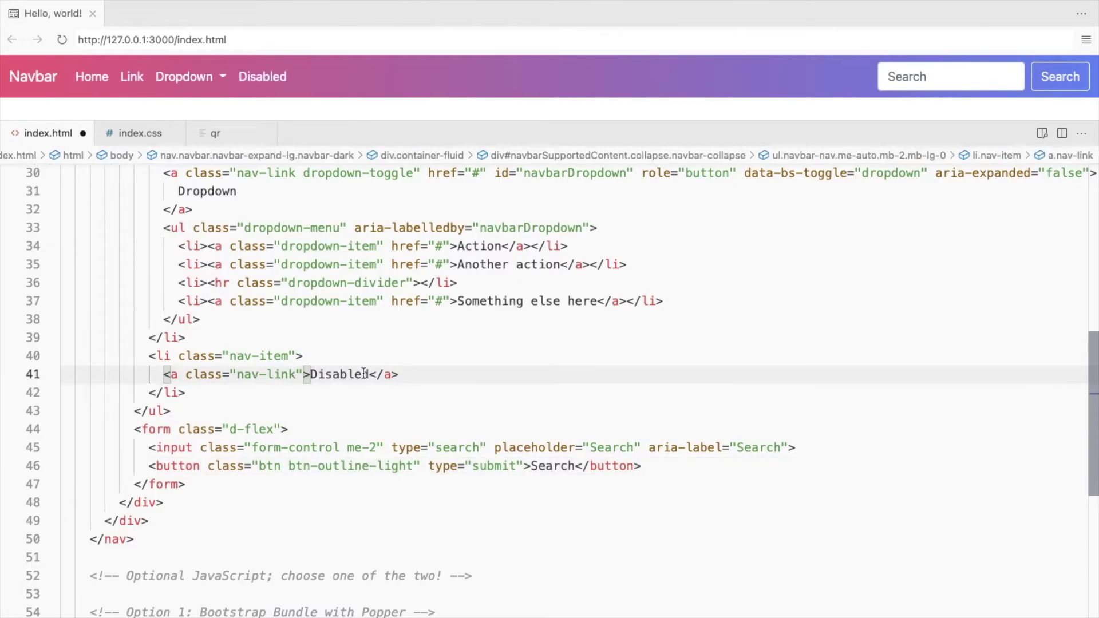
double_click(349, 376)
type("Link")
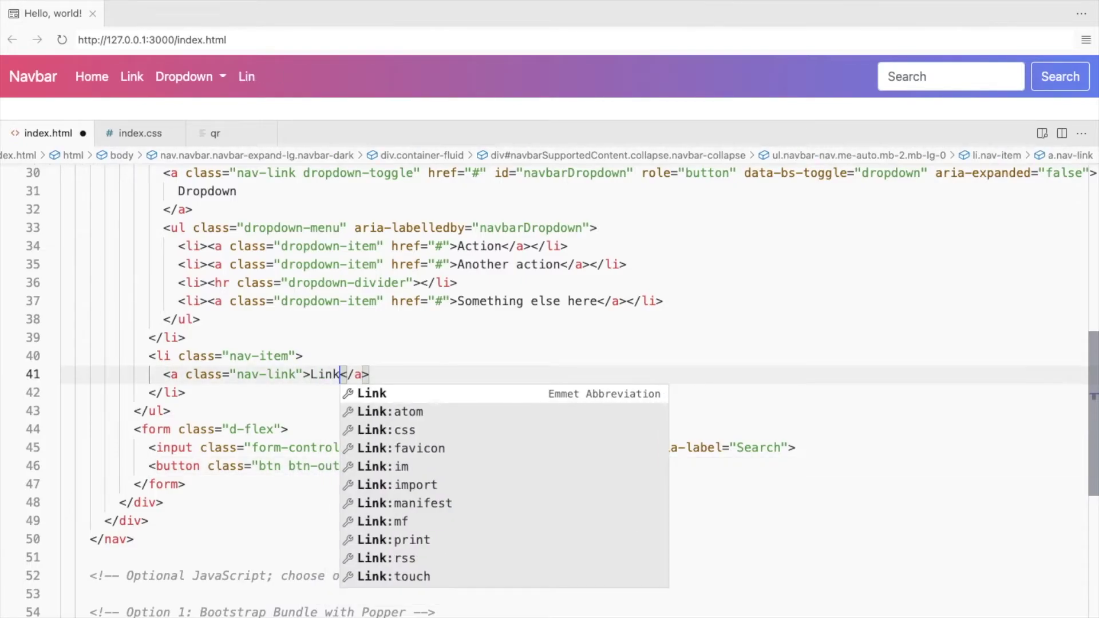
left_click(336, 348)
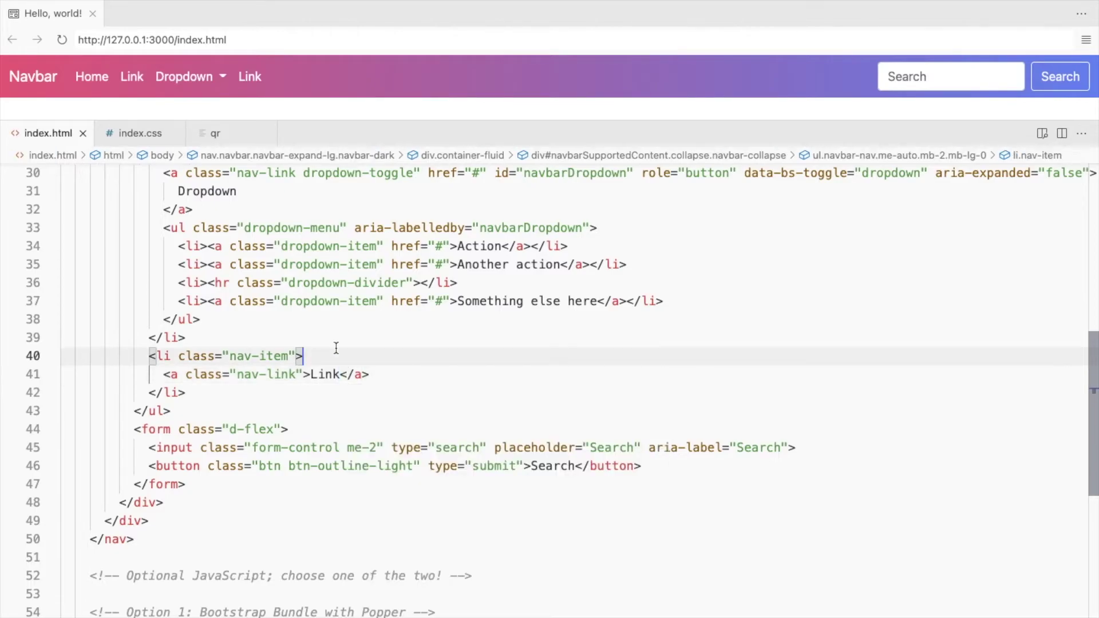
left_click(134, 140)
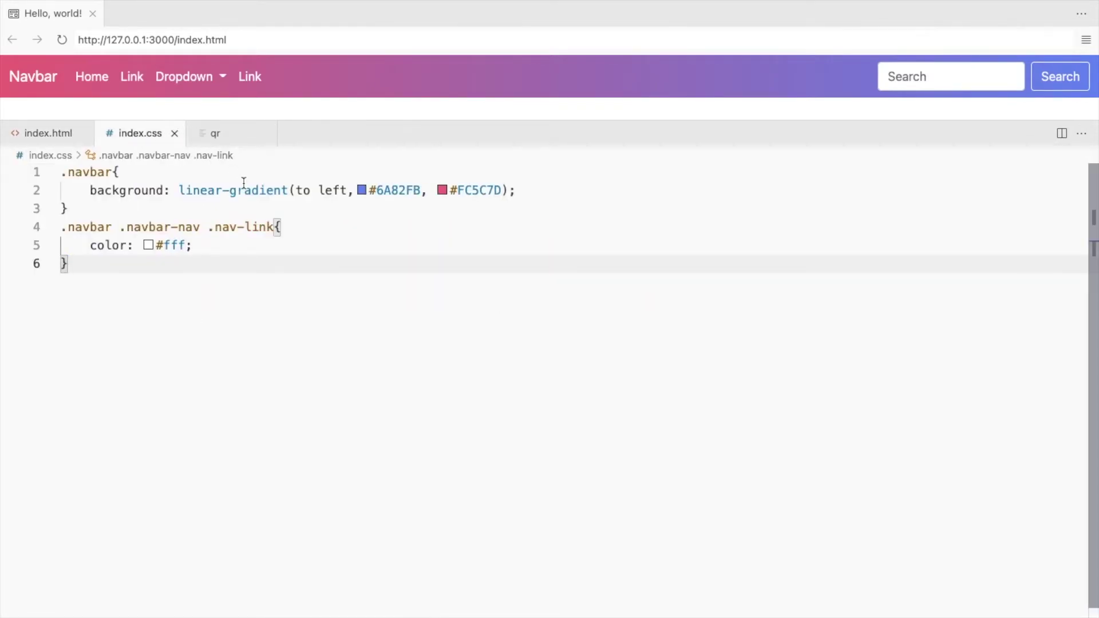
mouse_move(232, 190)
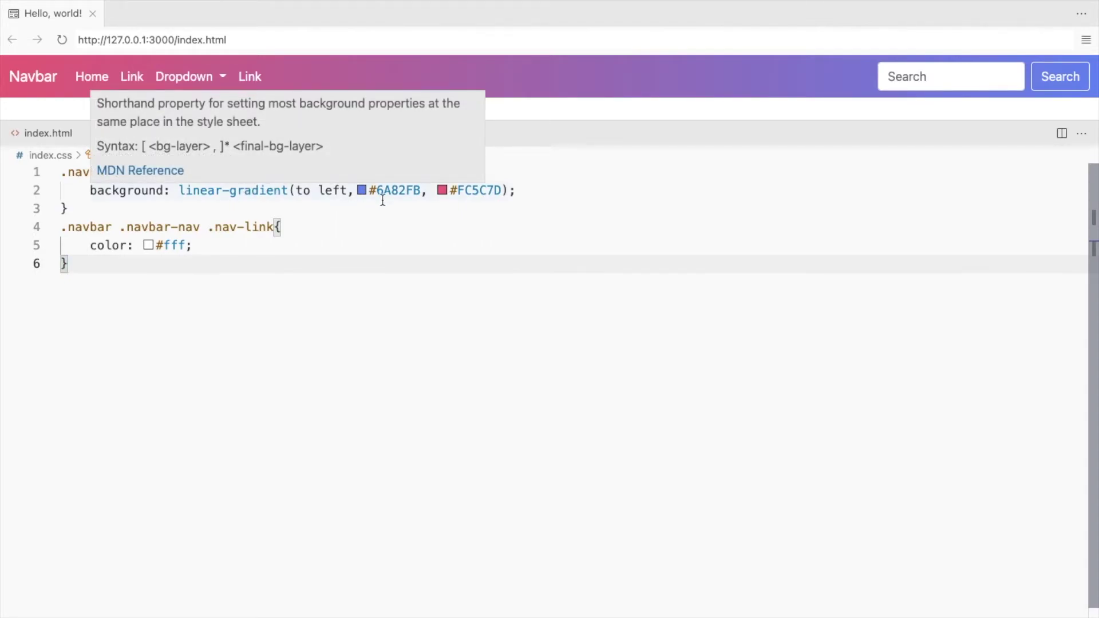
- Change the navbar gradient direction from 'to left' to 'to right'
double_click(336, 190)
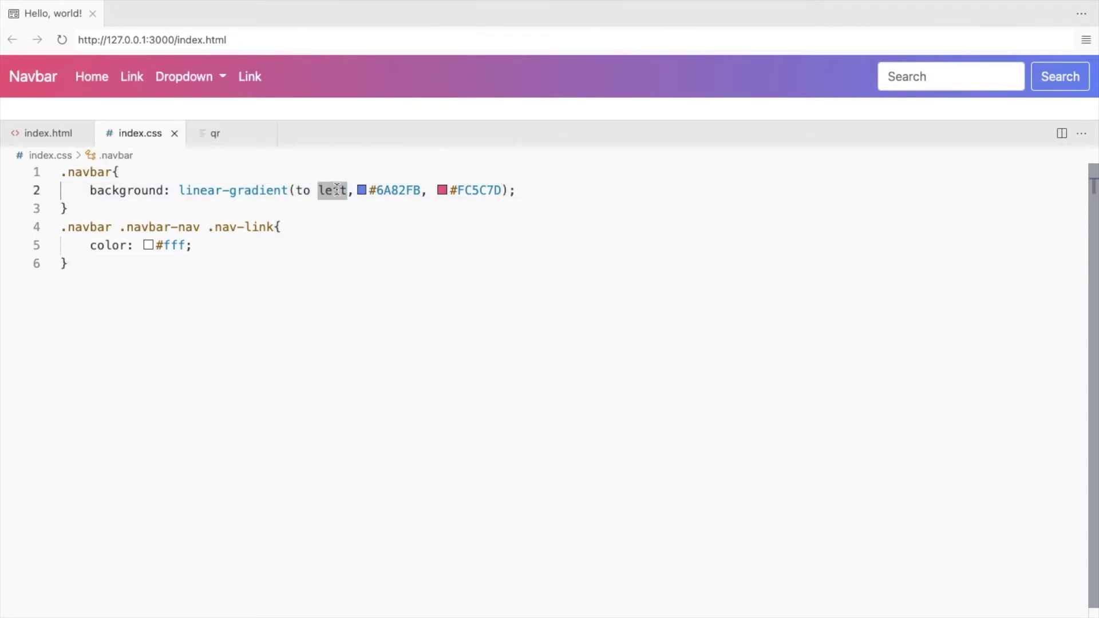
type("right")
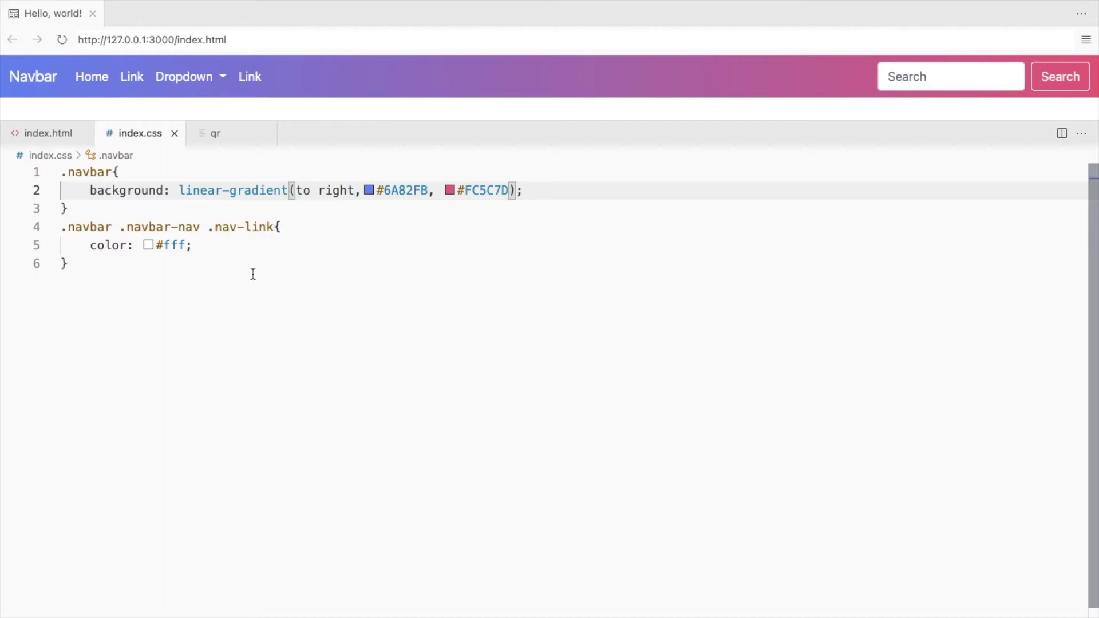
left_click(111, 266)
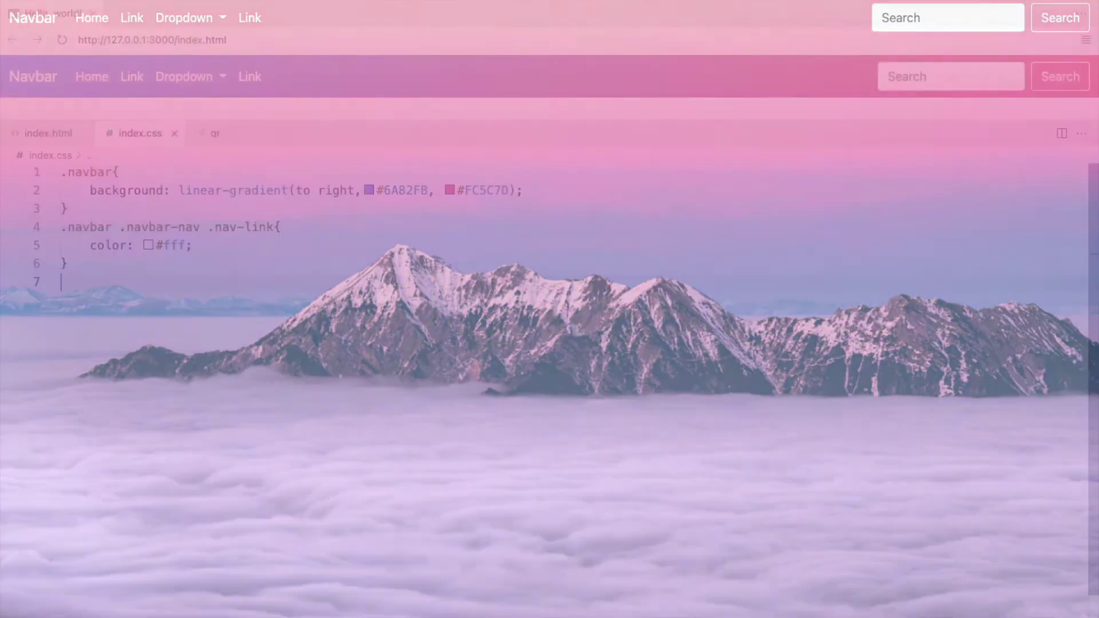
type("body{")
- Add a body rule: url('body-bg.jpg') no-repeat, background-size cover, min-height 100vh
key("Return")
type("background: url;")
key("Return")
type("'body-bg.")
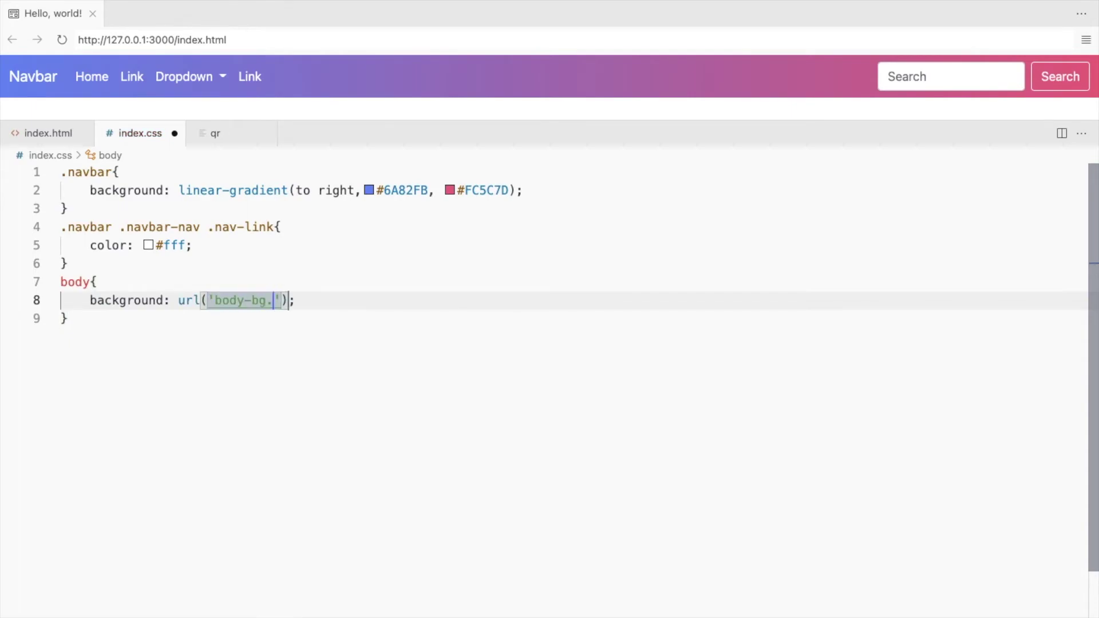
type("jpg') no-")
key("Return")
key("End")
key("Return")
type("ba")
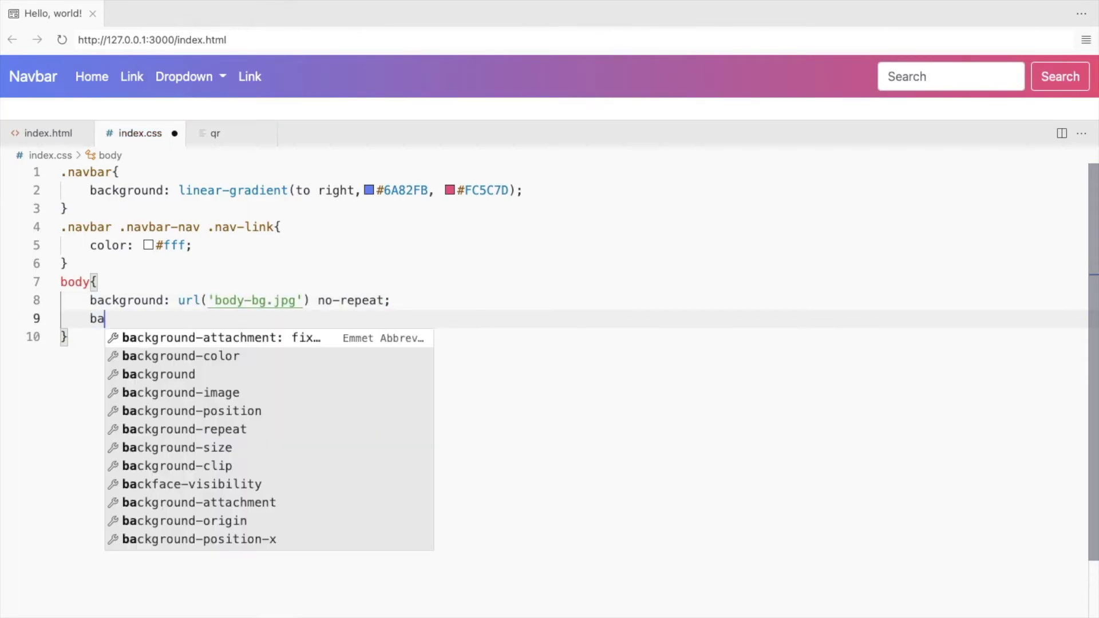
type("ckground-size: cover")
key("End")
key("Return")
type("min-h")
key("Return")
type("100")
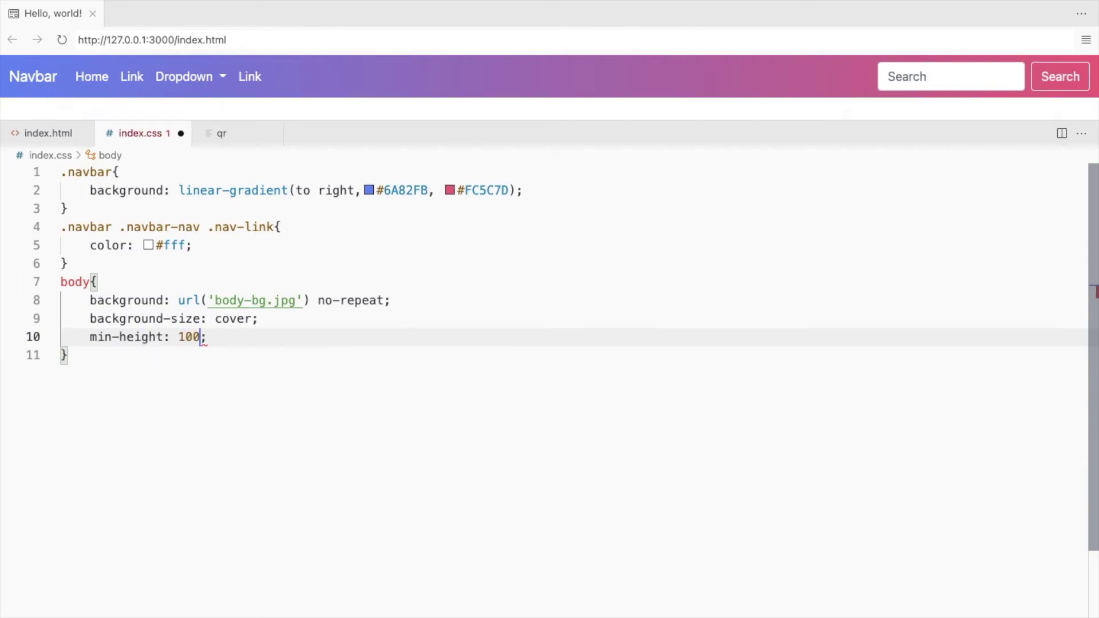
type("vh")
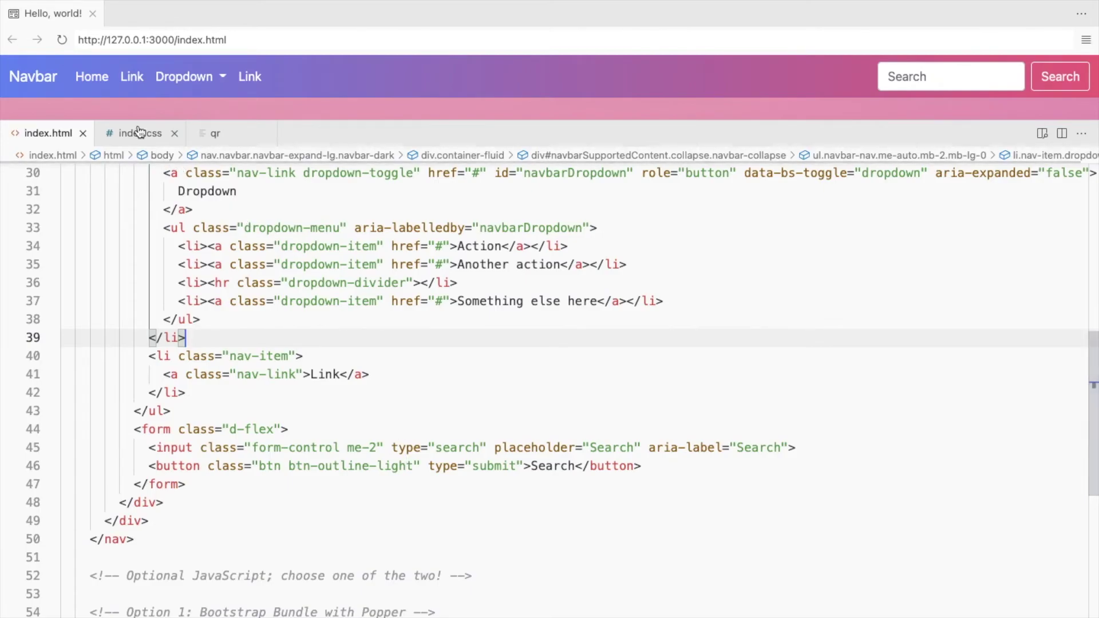
- Comment out the navbar gradient background and save the stylesheet
left_click(138, 131)
mouse_move(127, 301)
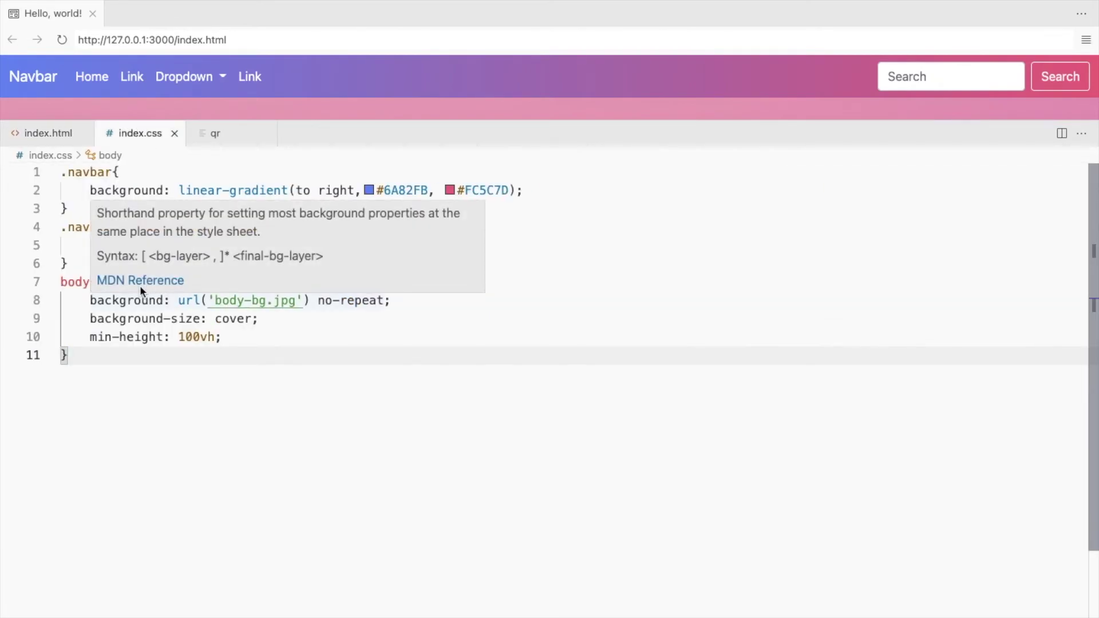
left_click(97, 190)
key("ctrl+slash")
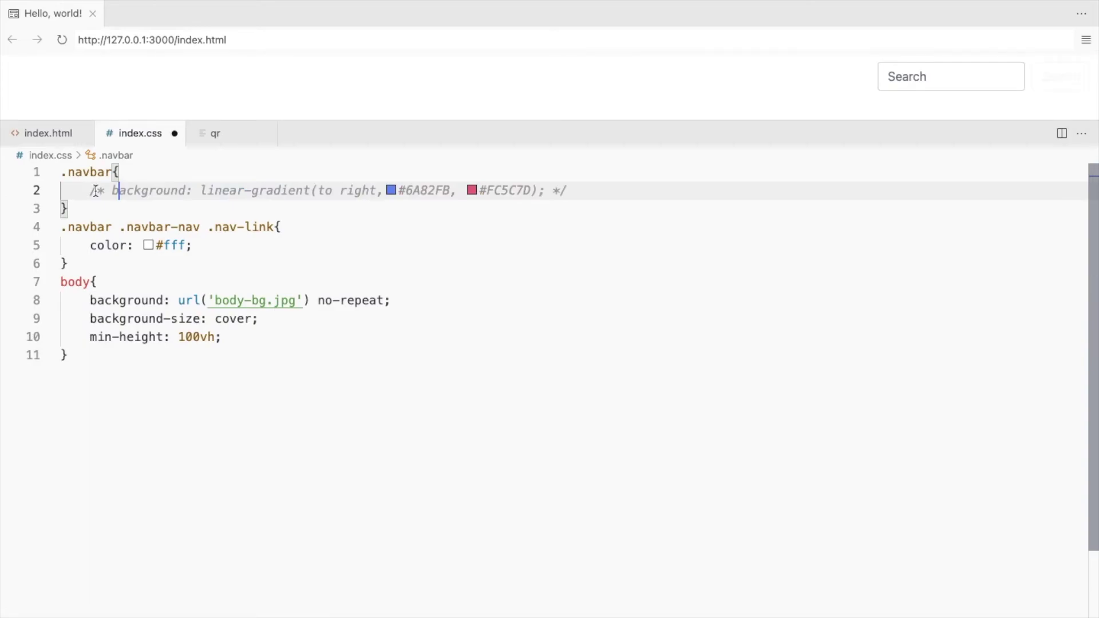
key("ctrl+s")
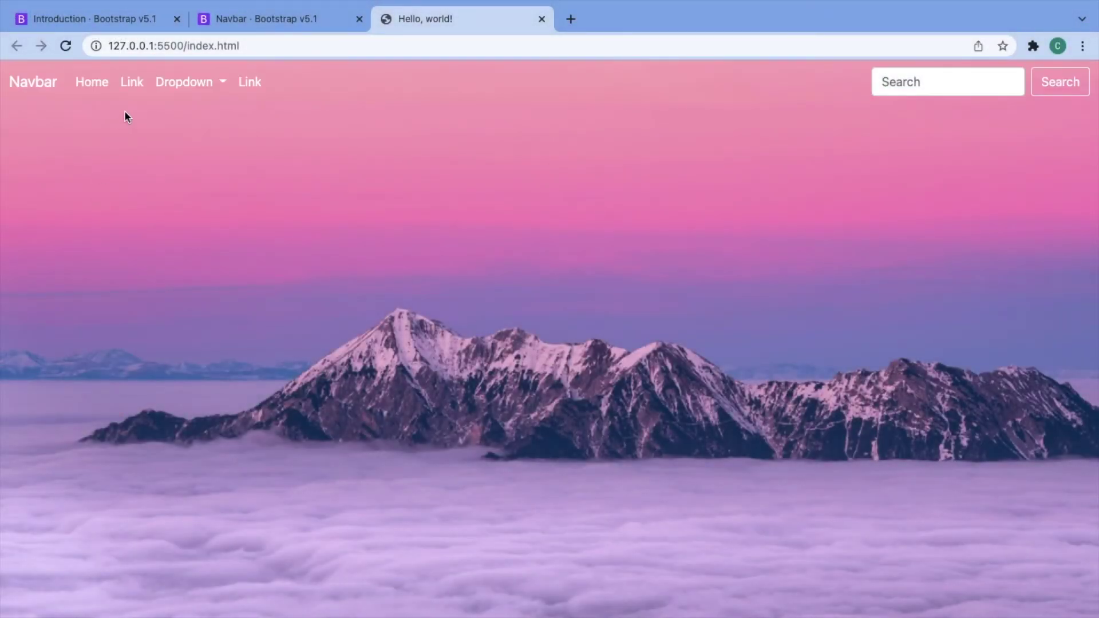
left_click(204, 82)
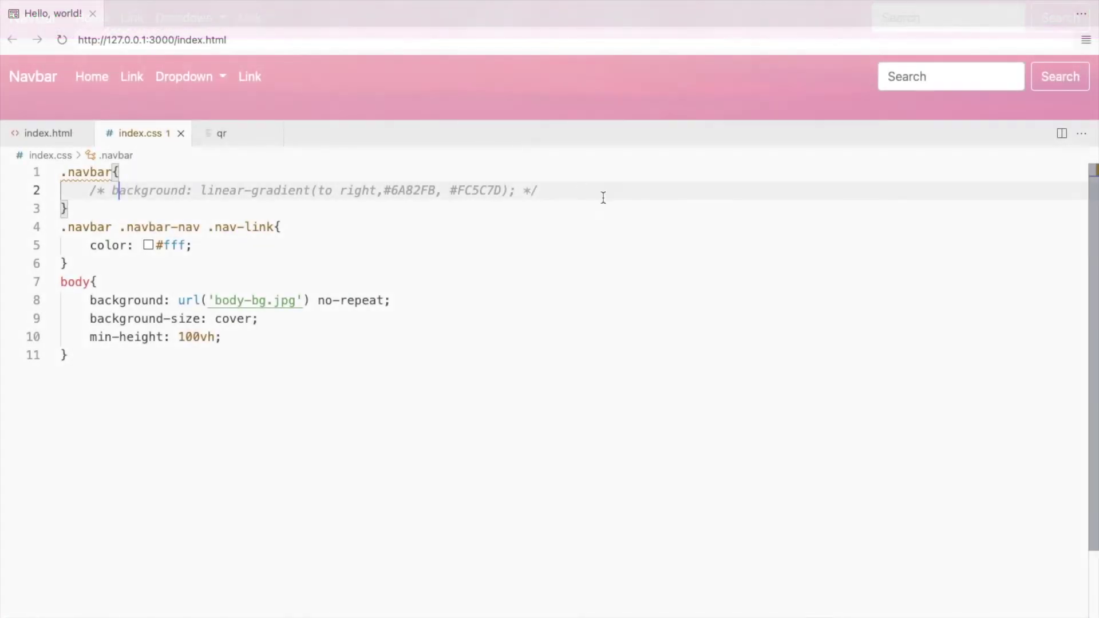
type("bac")
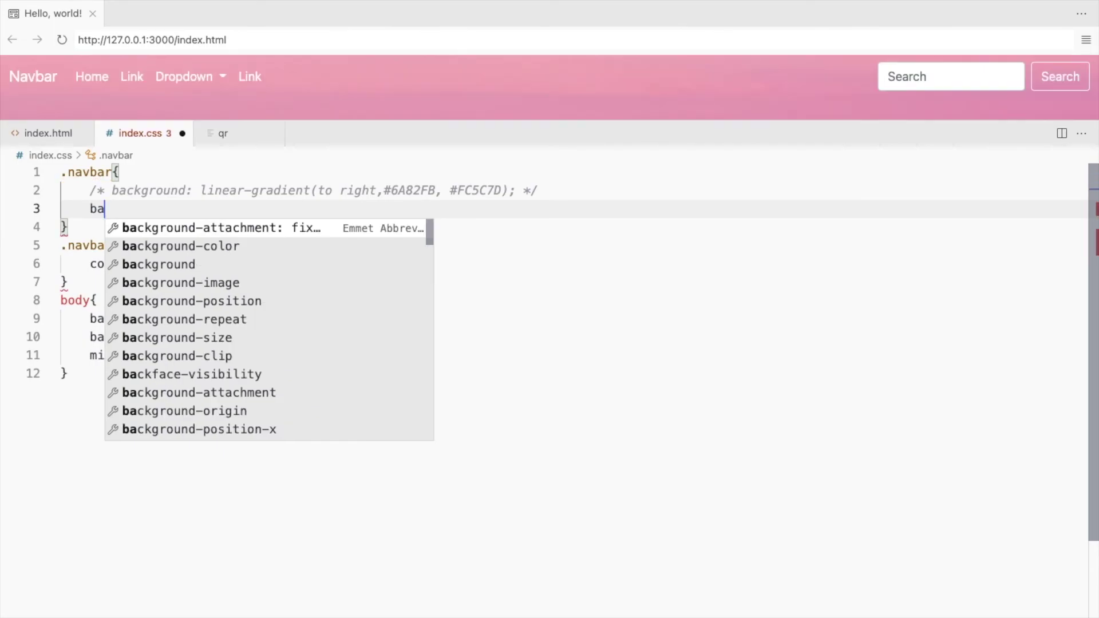
- Give .navbar a url('textured-bg.jpeg') background, comment out the body rule, then view in Chrome
key("Down")
key("Down")
key("Return")
type("('textured-bg.jpeg")
left_click_drag(97, 386, 49, 300)
key("ctrl+slash")
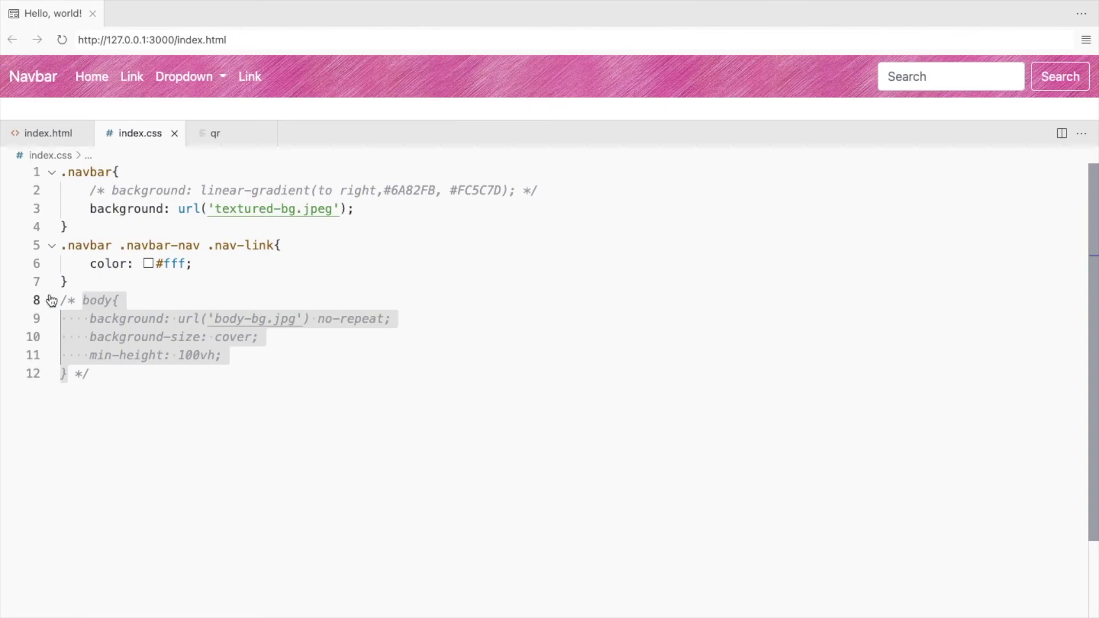
mouse_move(129, 209)
left_click(339, 297)
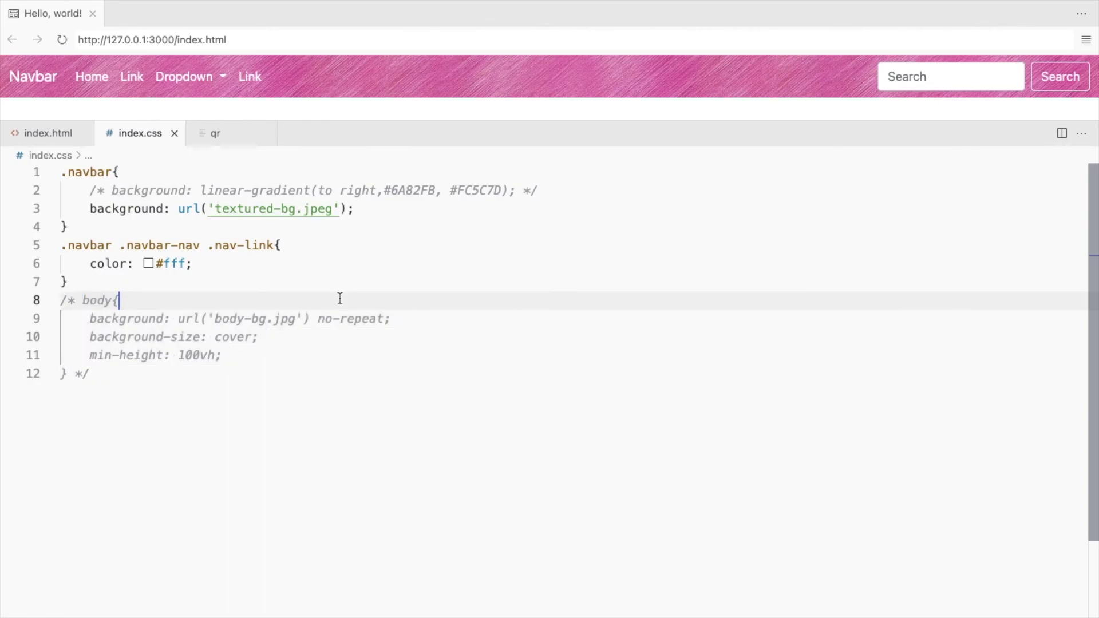
key("alt+Tab")
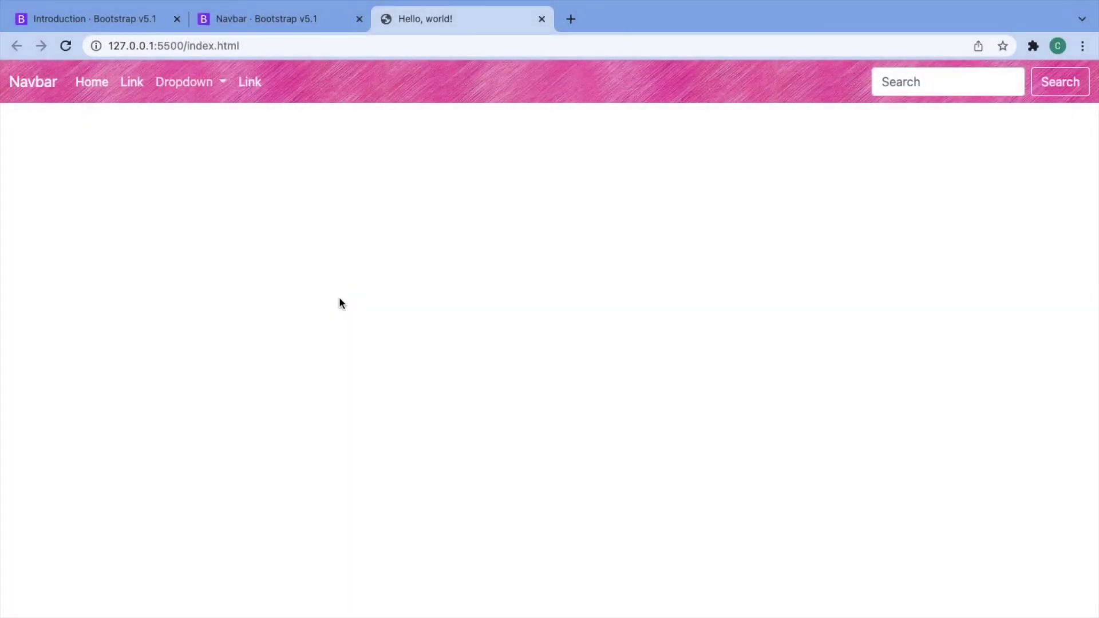